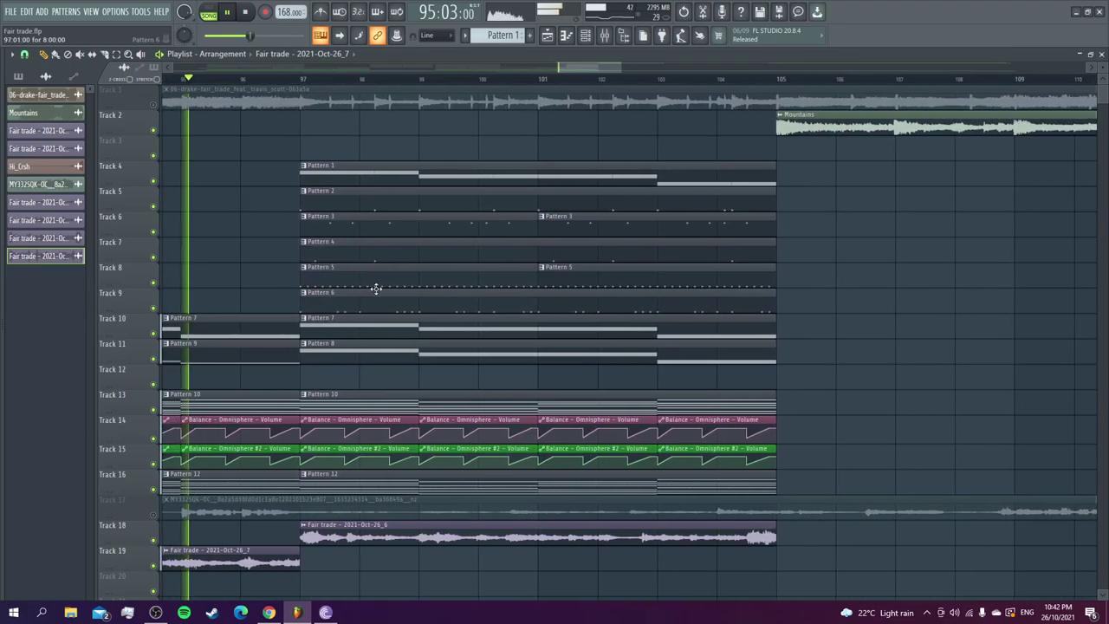
Show the whole song arrangement in the playlist, briefly audition Track 17, and stop playback
drag(562, 67, 162, 67)
right_click(1003, 539)
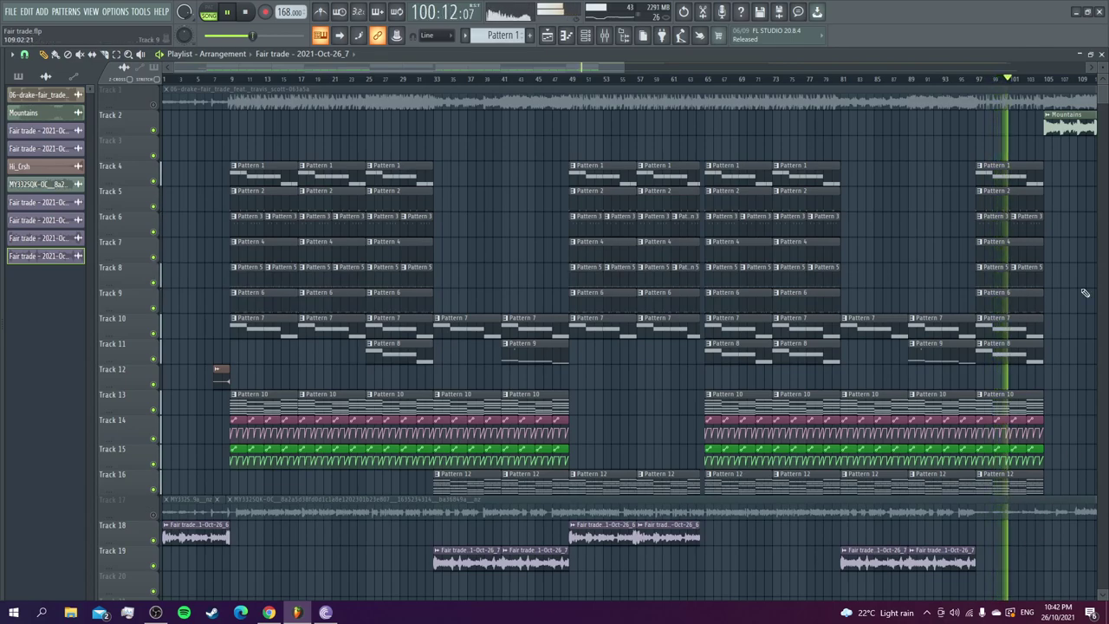
click(153, 516)
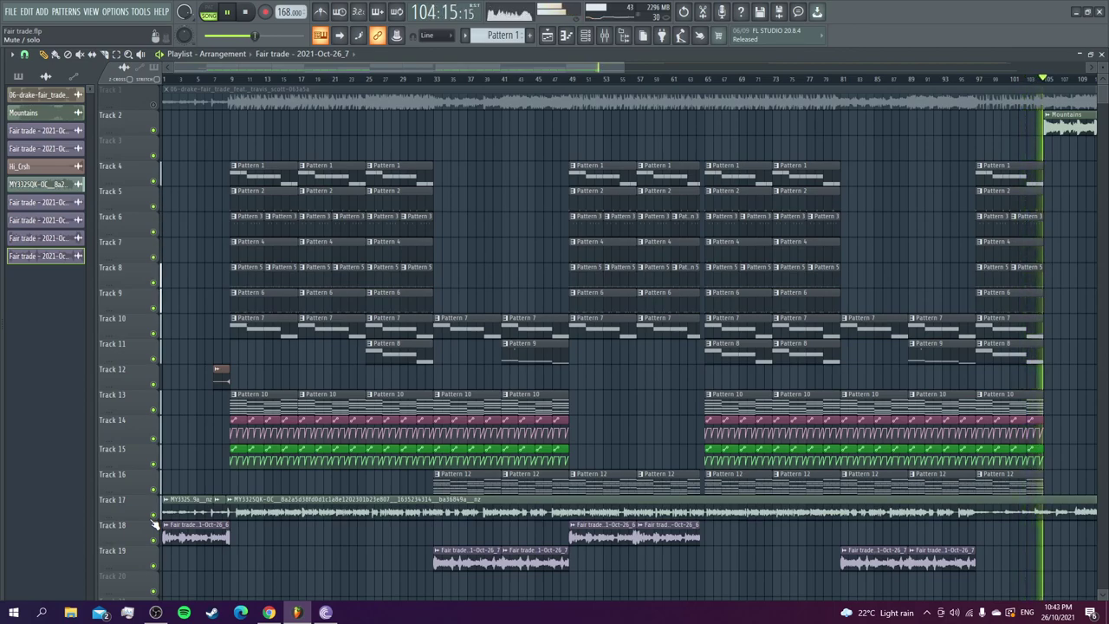
click(153, 517)
key(space)
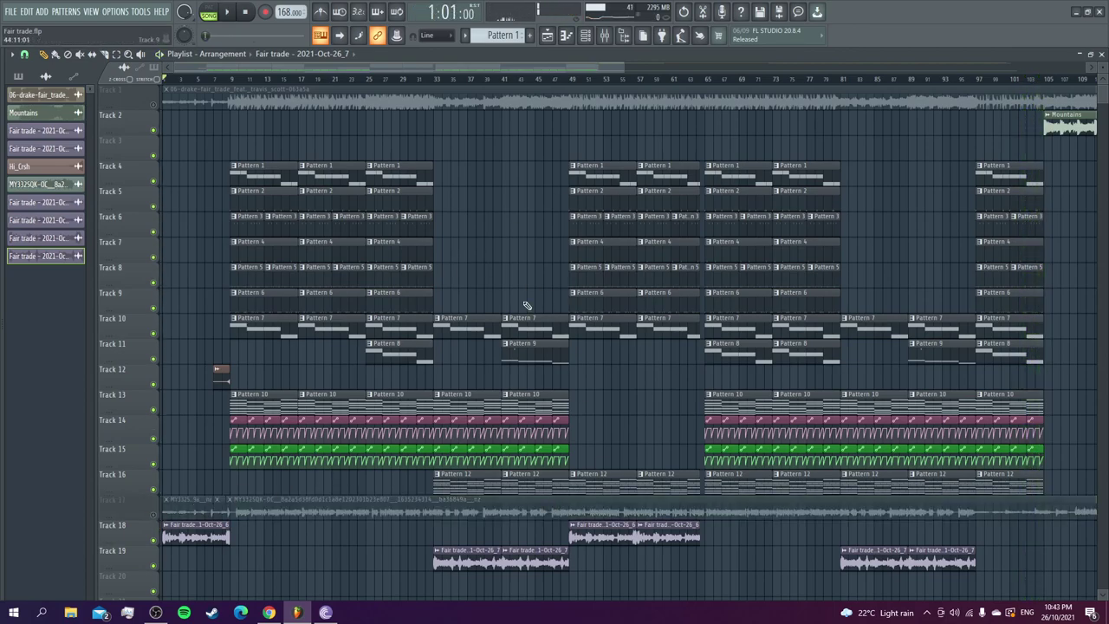
Open Pattern 1's 808 (Cactus)_2 notes in the piano roll and play them through
double_click(349, 178)
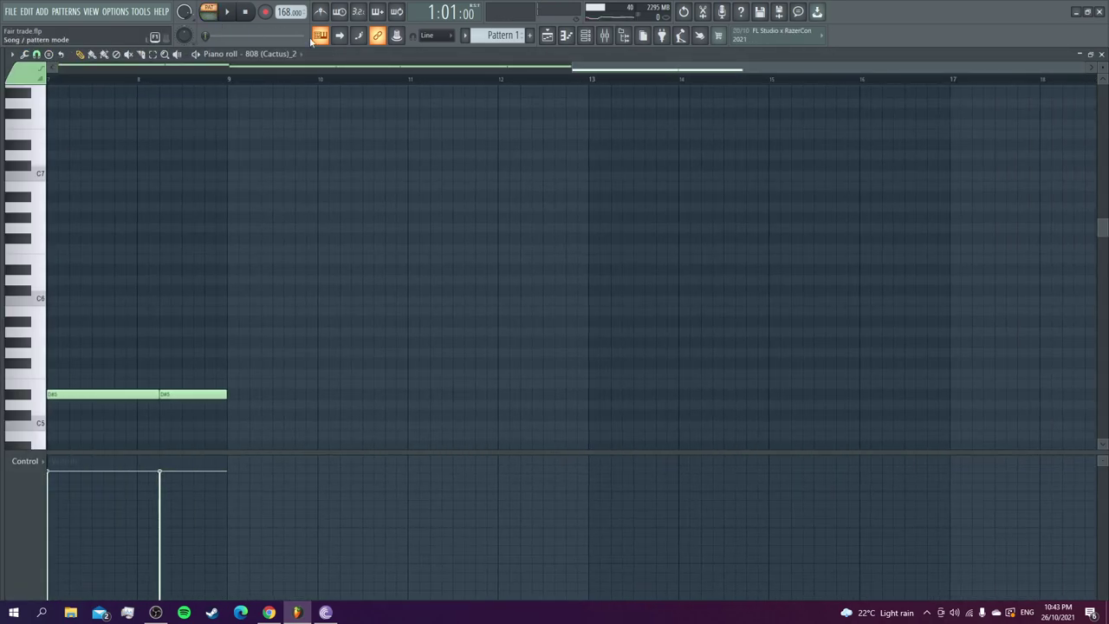
key(space)
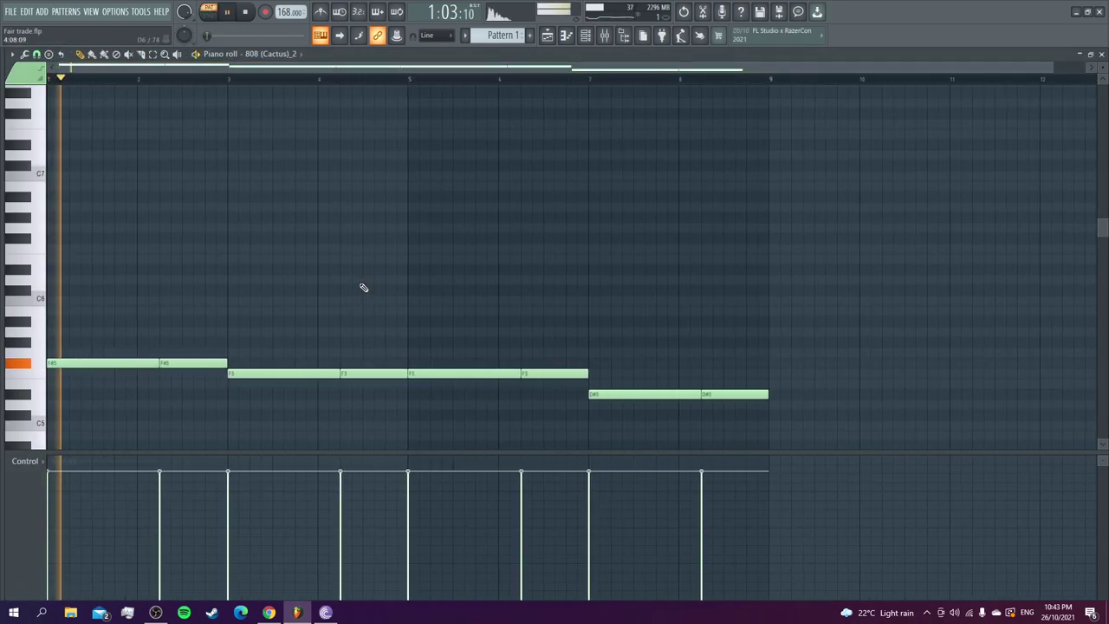
scroll(362, 303, down, 3)
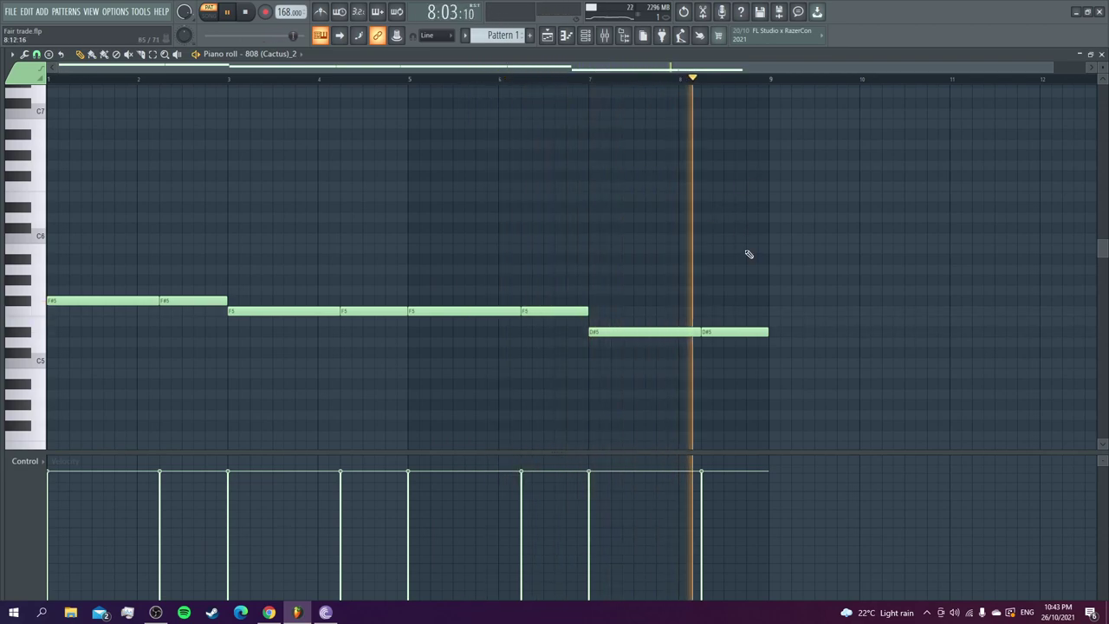
key(space)
Play Pattern 2 and raise the velocity of the second-to-last hit in the Kick (100) #3 piano roll
click(586, 34)
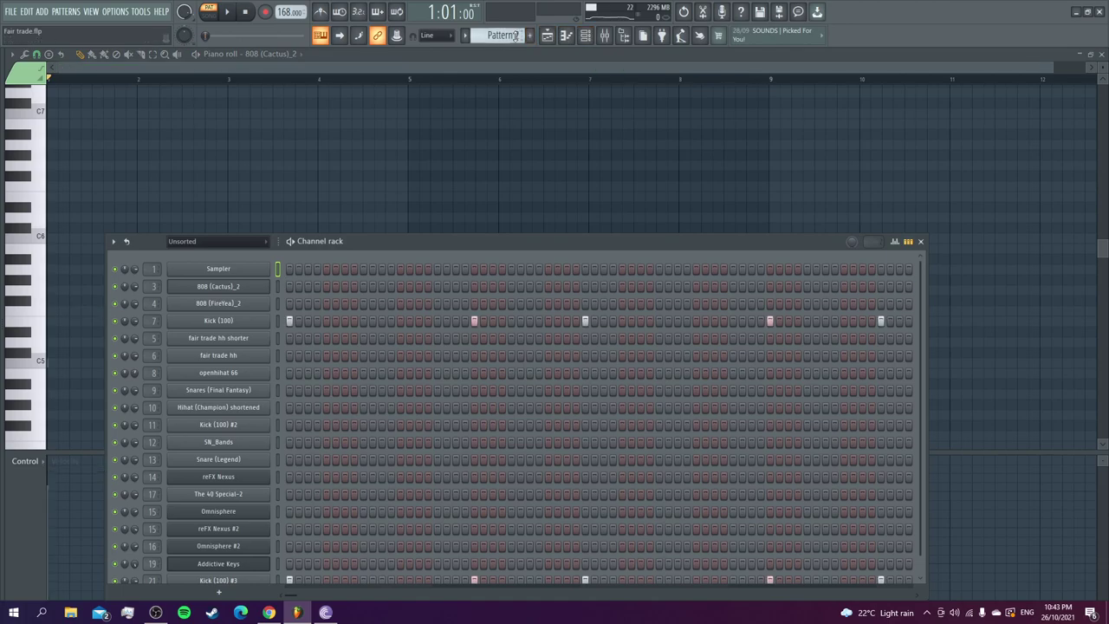
scroll(457, 358, down, 1)
key(space)
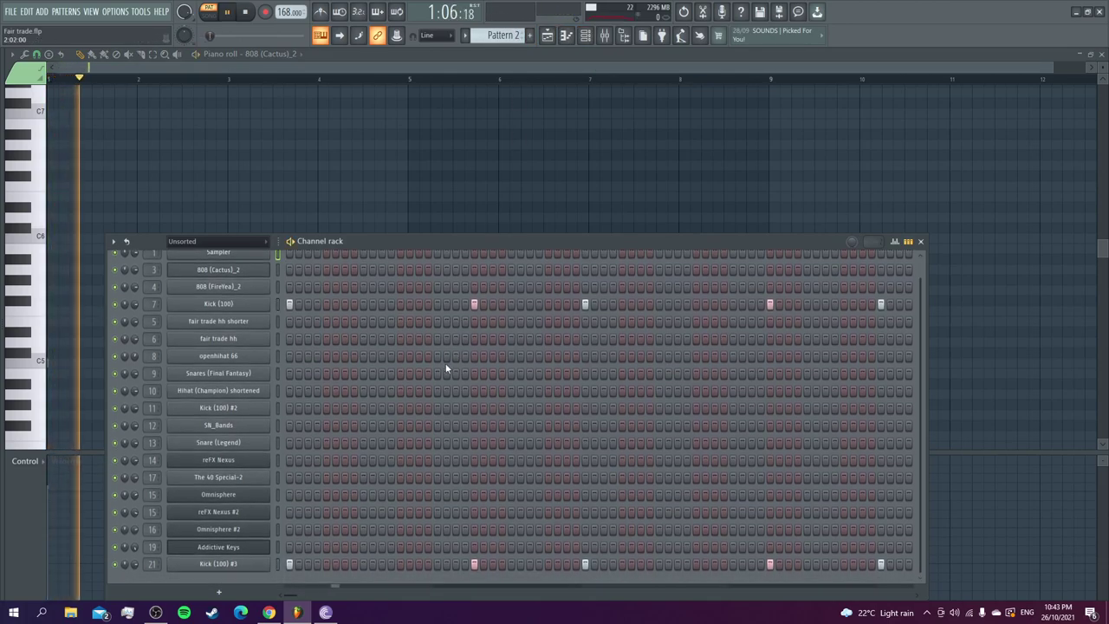
right_click(230, 565)
click(312, 441)
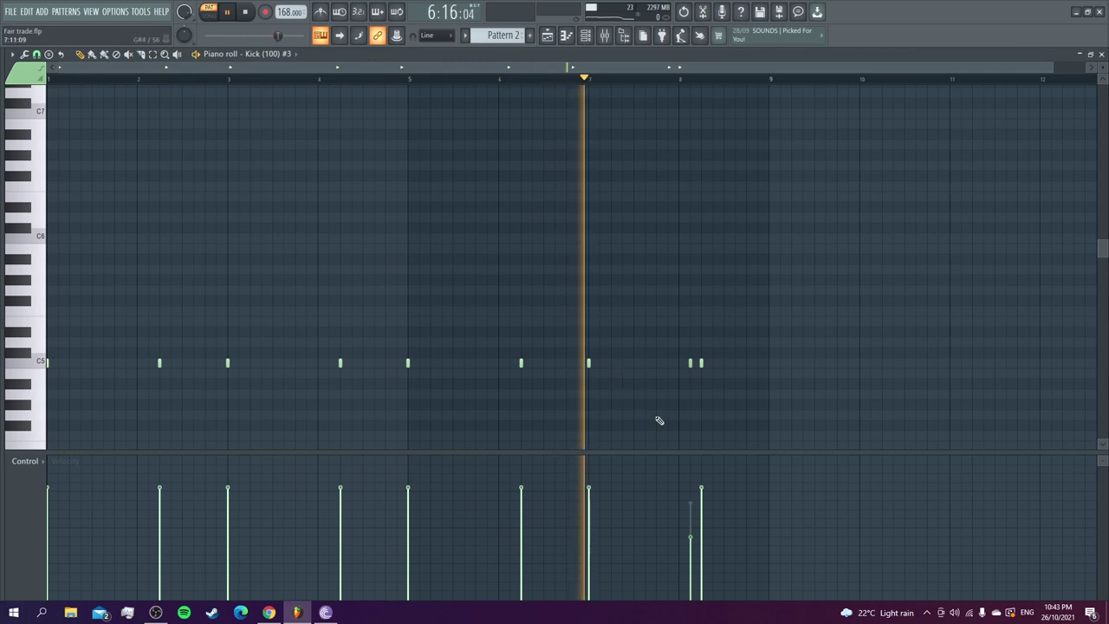
click(691, 503)
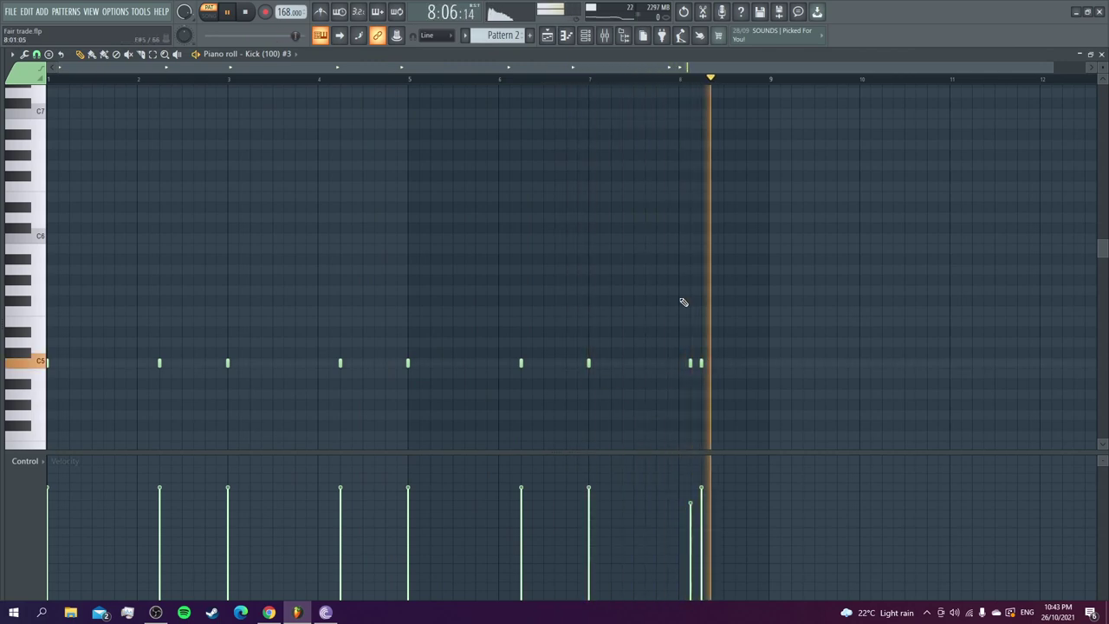
Show Pattern 3 in the channel rack and play its Snares (Final Fantasy) steps
click(586, 36)
key(space)
scroll(504, 36, down, 1)
key(space)
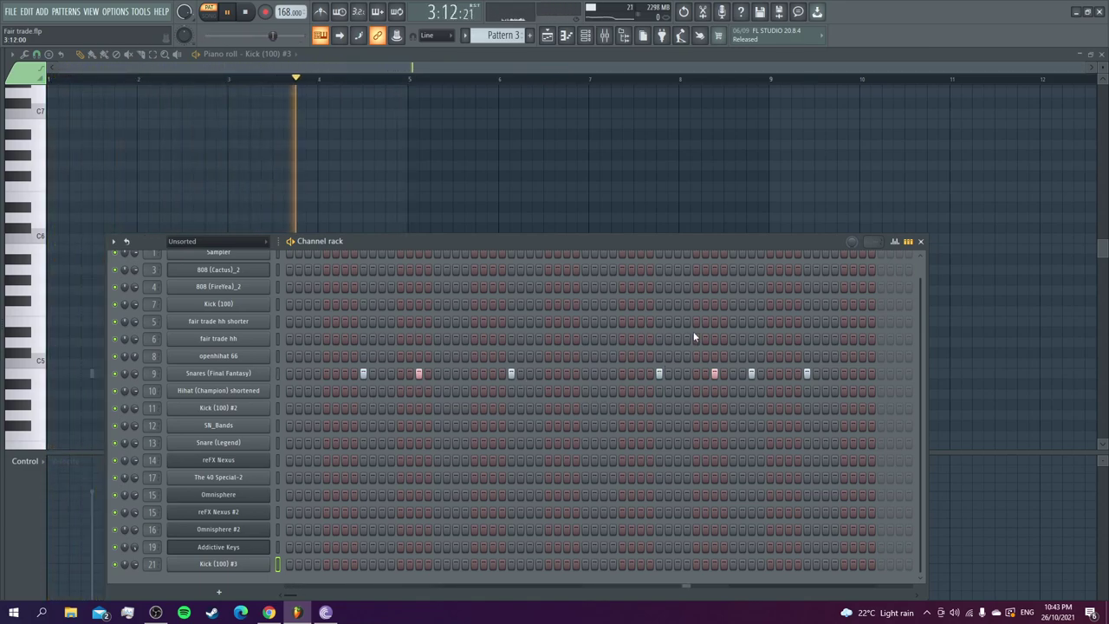
key(space)
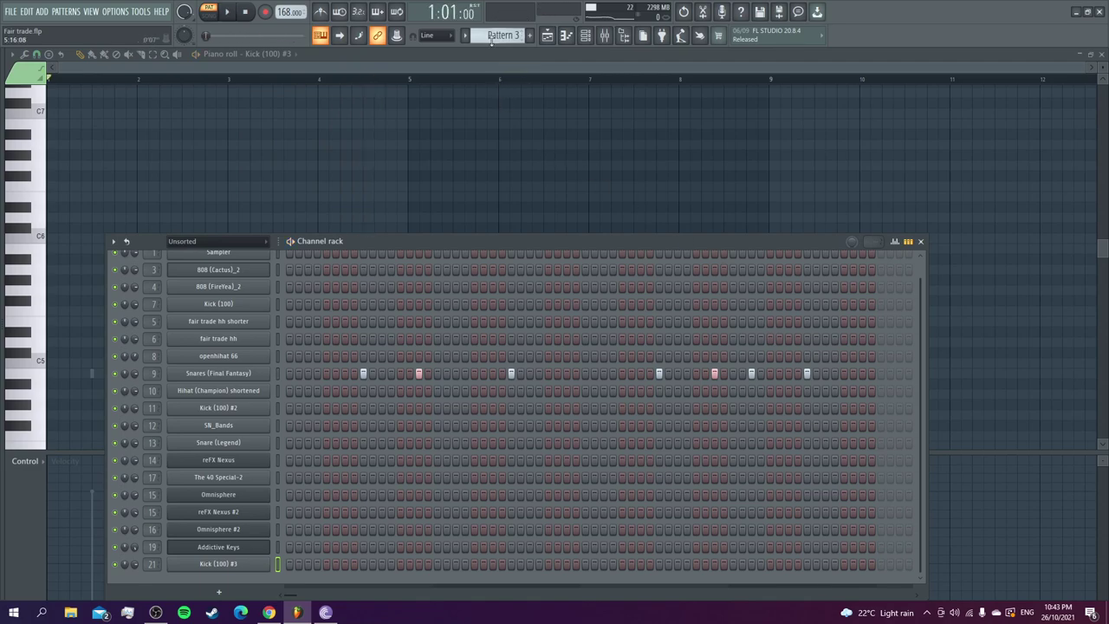
Play Pattern 4 and lower the velocity of the last openhihat 66 note in the piano roll
scroll(492, 40, down, 1)
key(space)
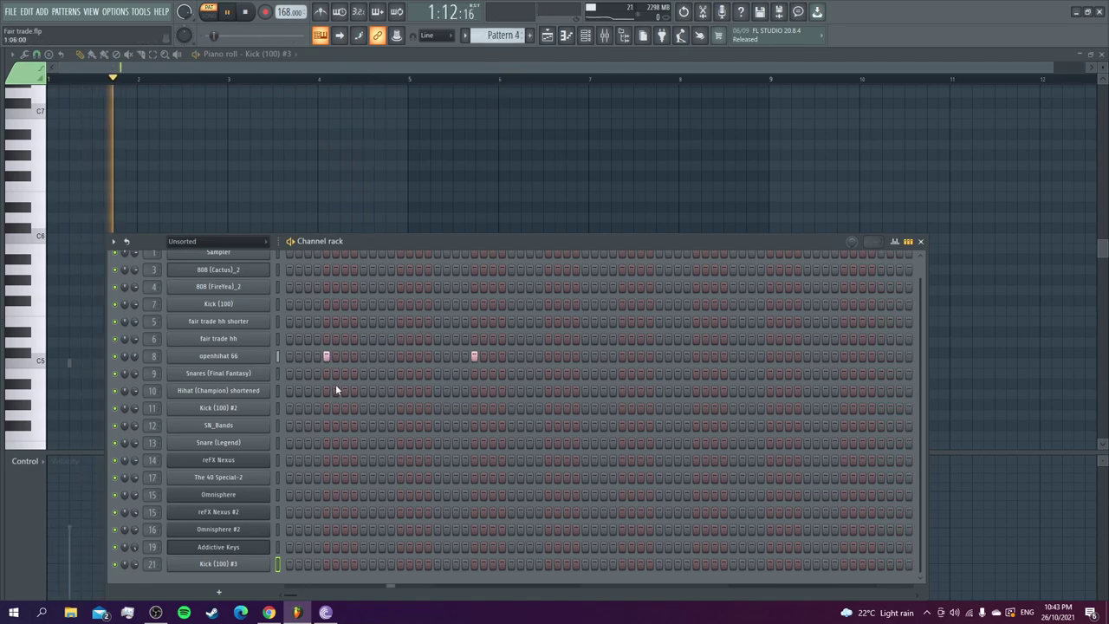
right_click(260, 355)
click(299, 356)
scroll(246, 391, down, 1)
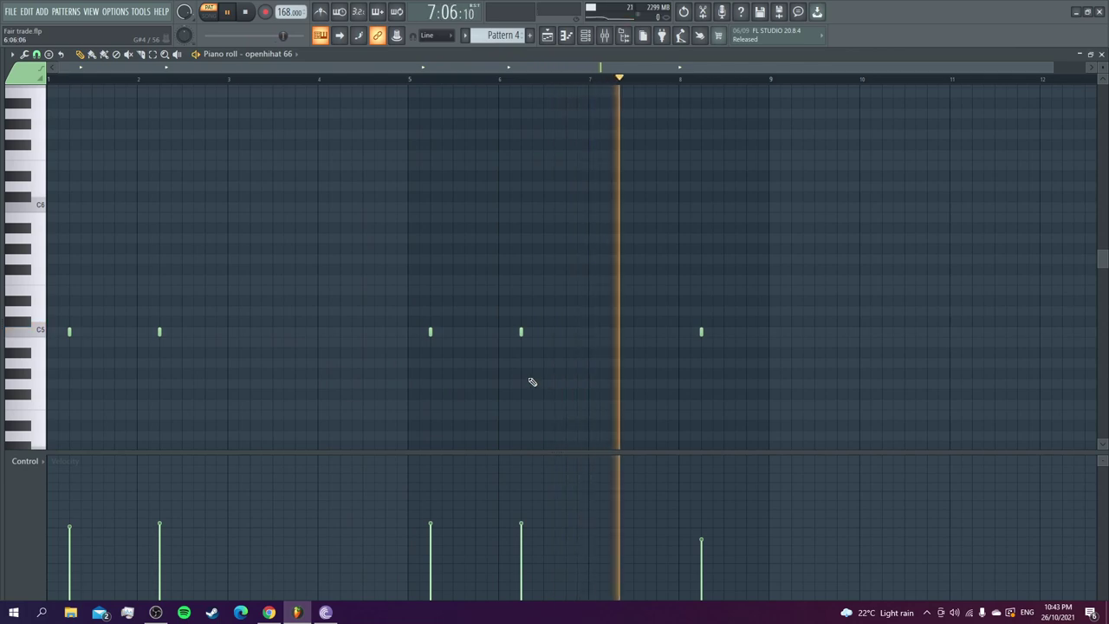
drag(700, 545, 714, 549)
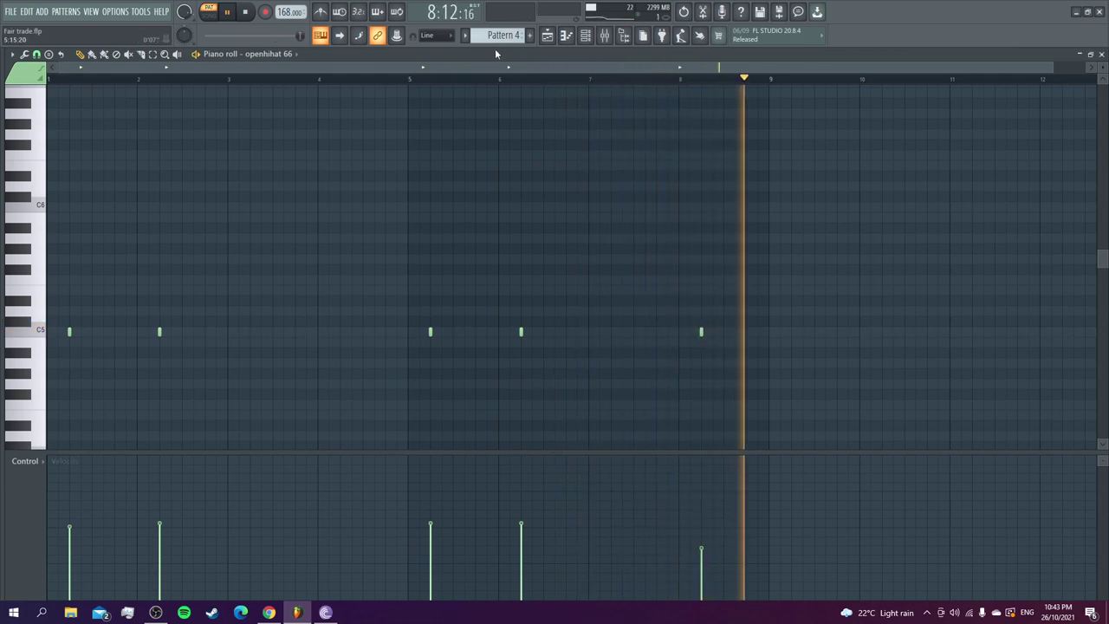
Show Pattern 5 in the channel rack and play its fair trade hh shorter steps
click(585, 35)
key(space)
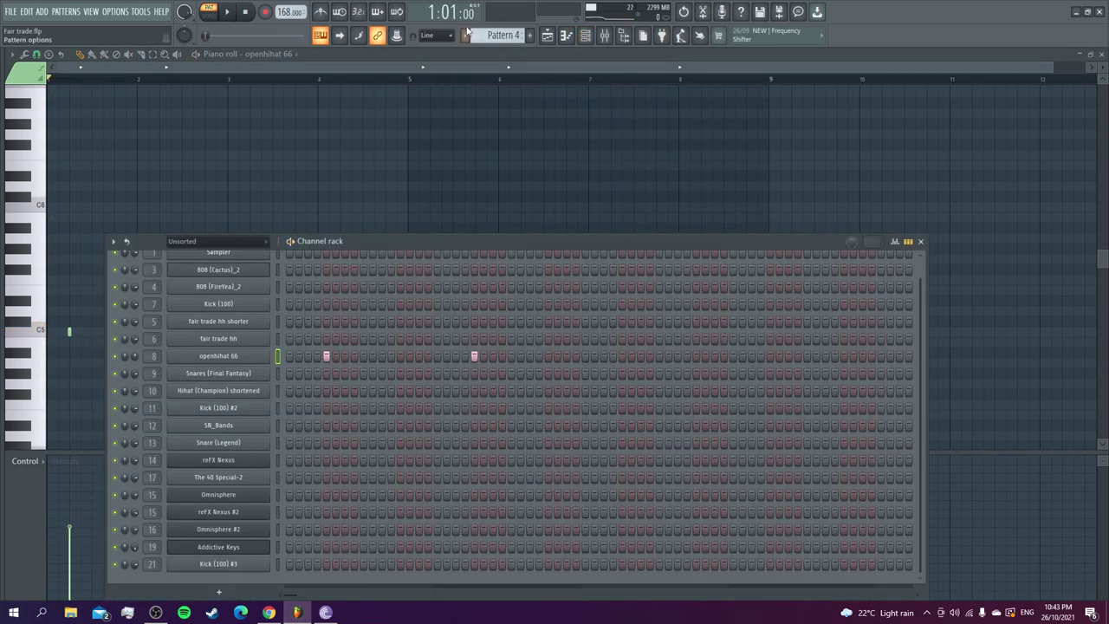
scroll(479, 38, down, 1)
key(space)
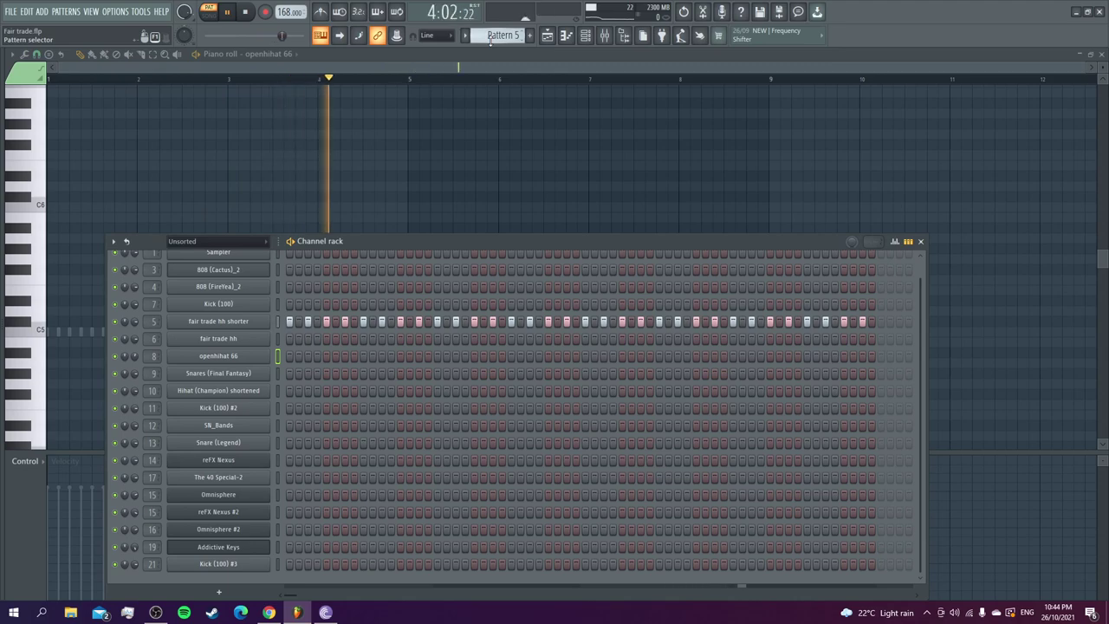
Open Pattern 6's fair trade hh notes in the piano roll and listen to them
scroll(491, 39, down, 1)
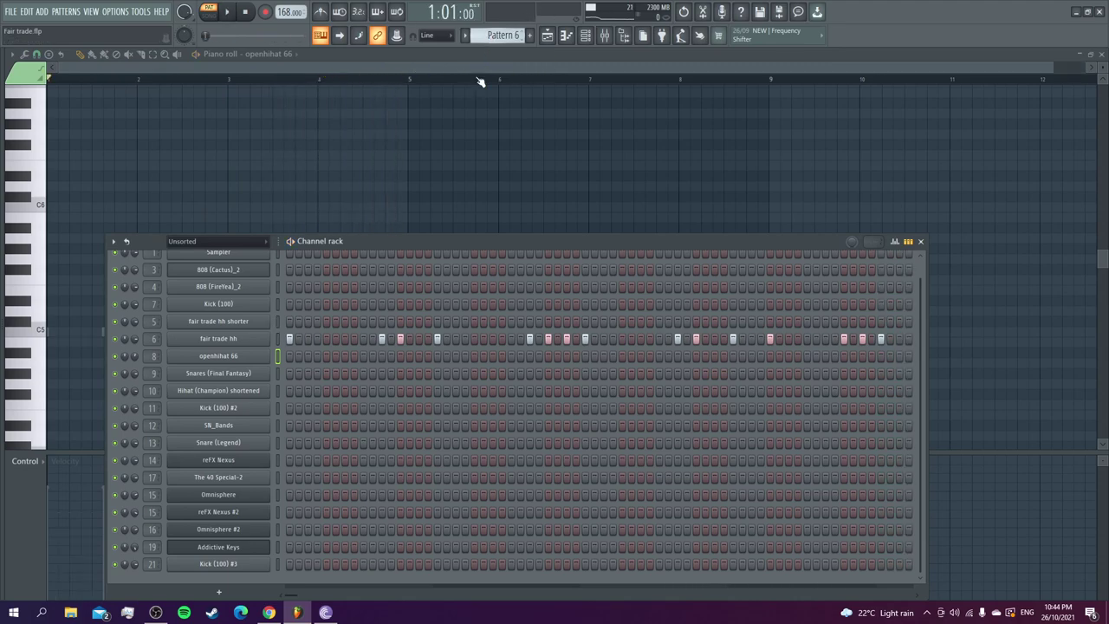
right_click(230, 338)
click(274, 339)
right_click(227, 339)
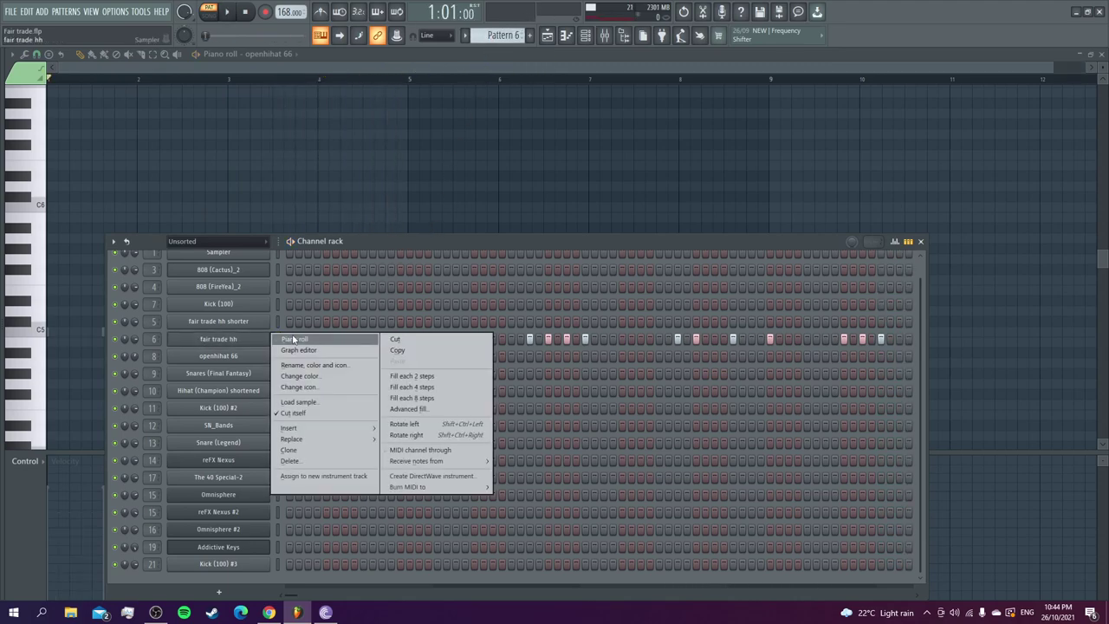
click(291, 338)
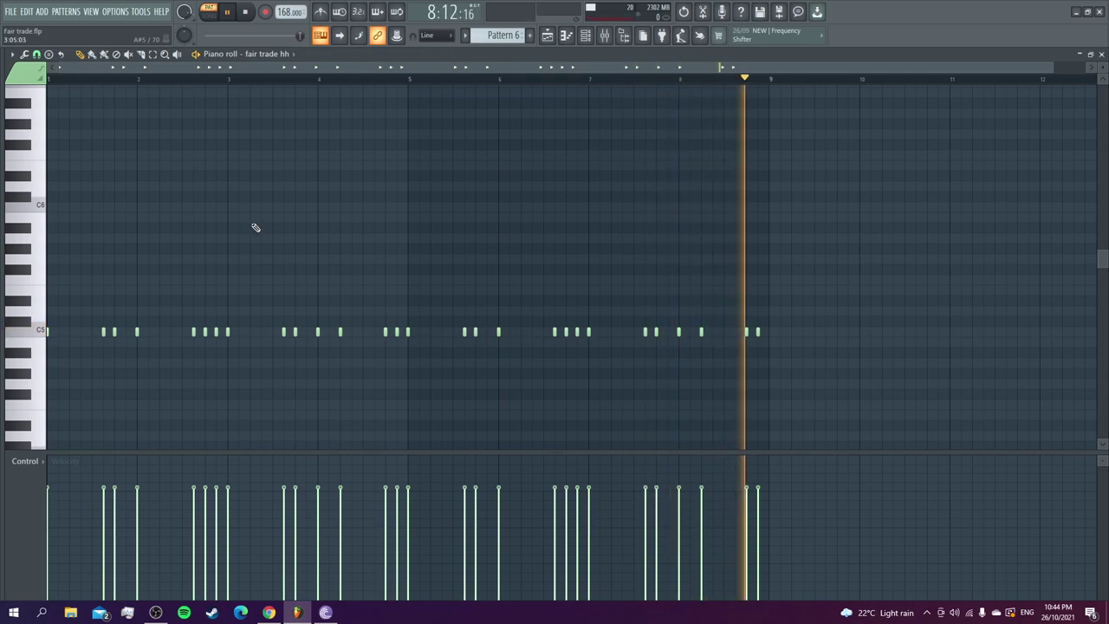
Open Pattern 7's reFX Nexus notes in the piano roll and play them
click(586, 38)
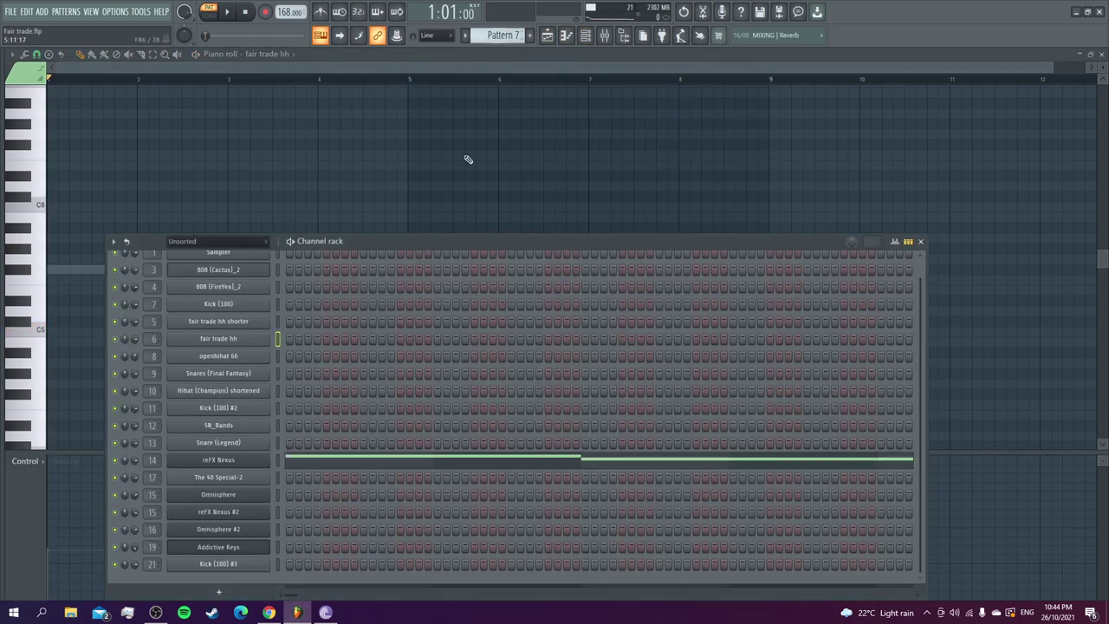
click(356, 459)
key(space)
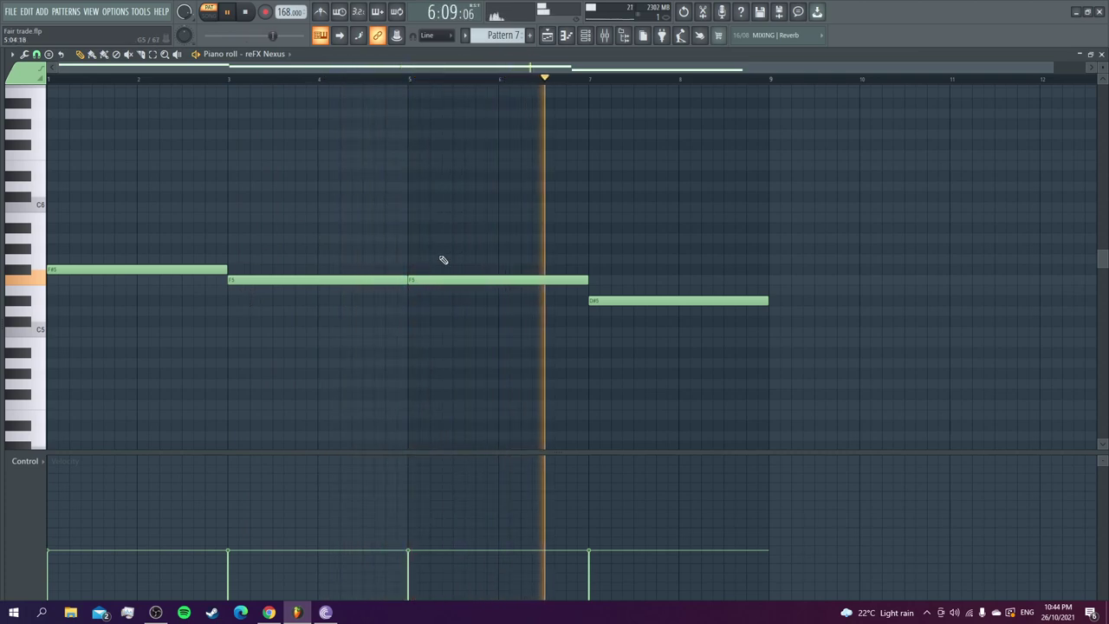
Play The 40 Special-2 notes of Pattern 8 and Pattern 9 in the piano roll
click(586, 37)
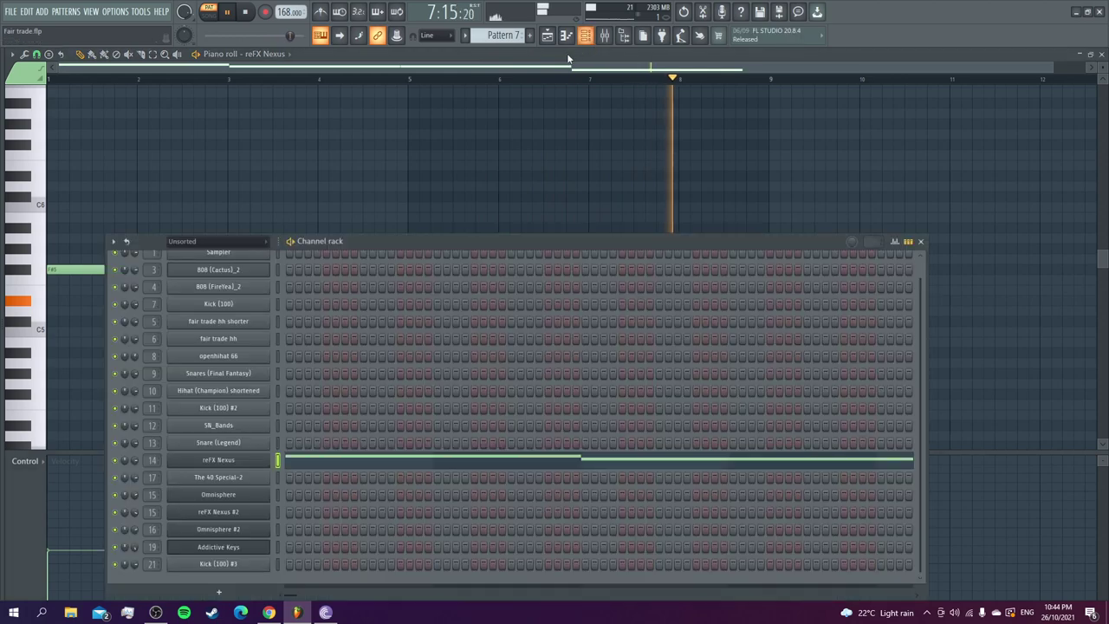
scroll(511, 35, down, 1)
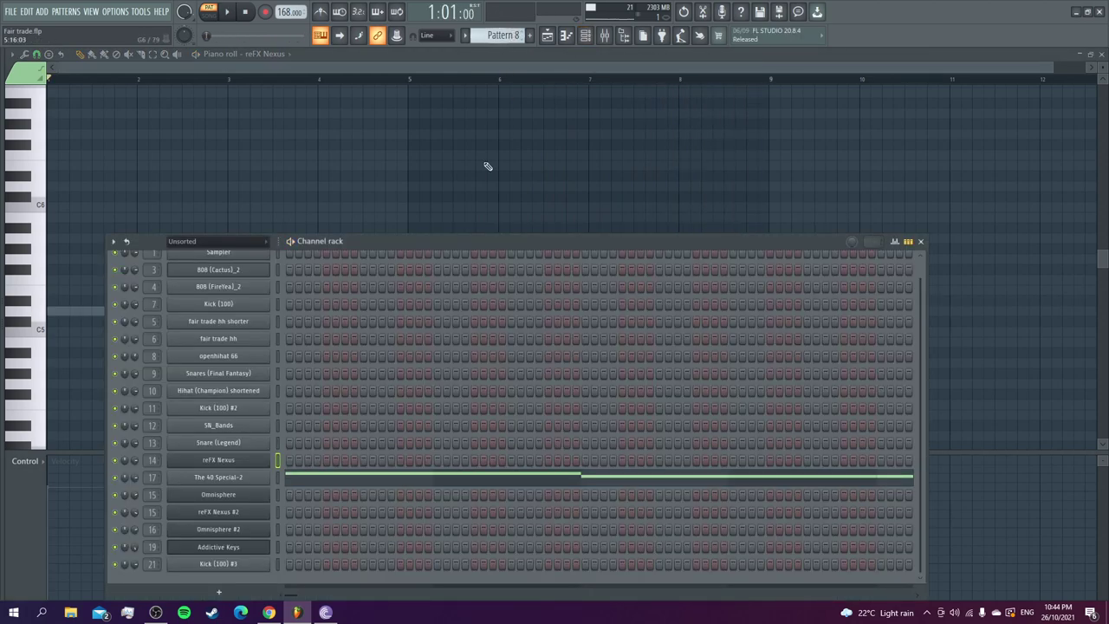
click(394, 478)
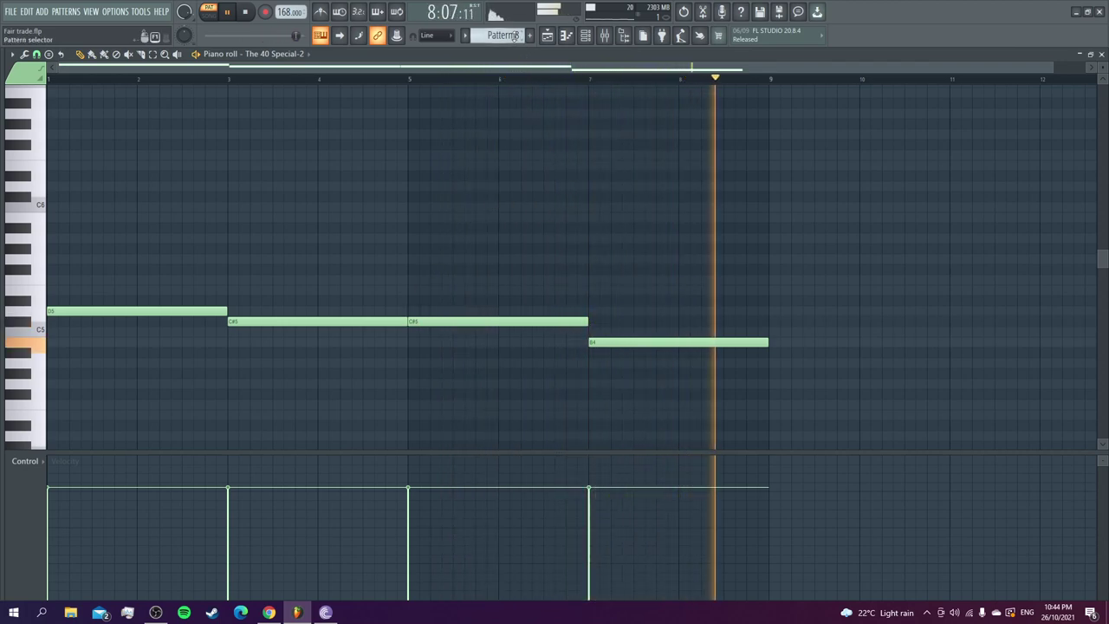
key(space)
key(space)
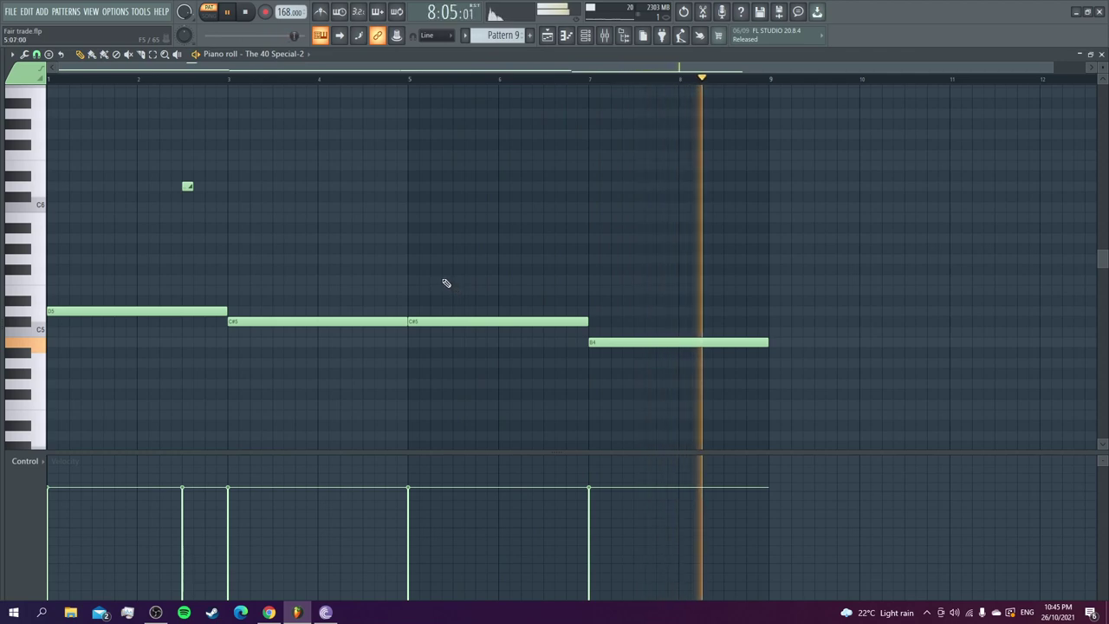
key(space)
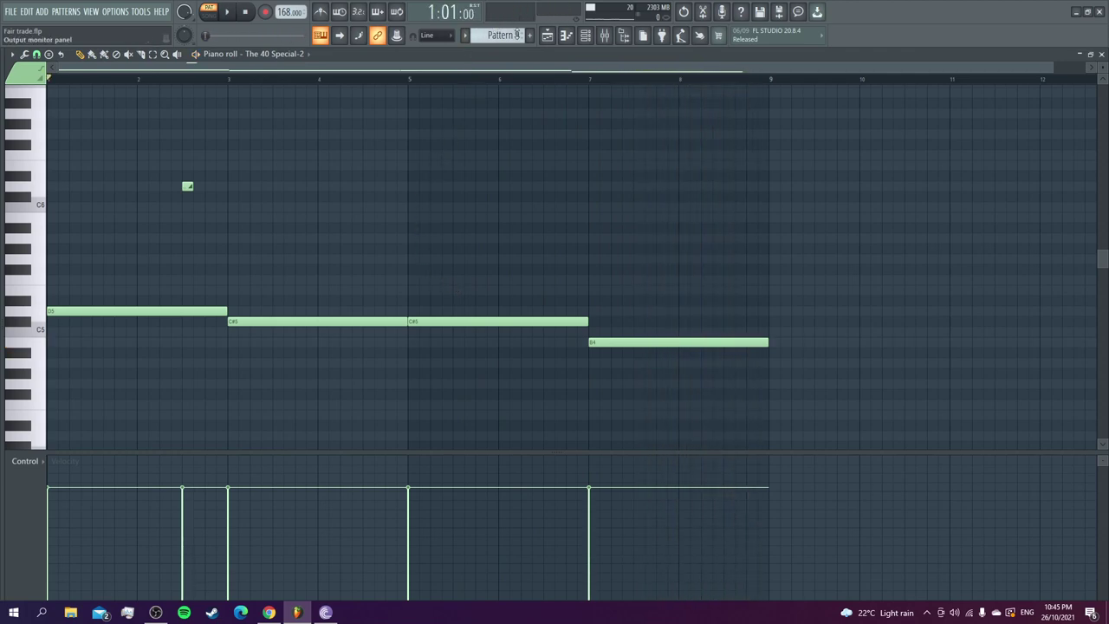
Open Pattern 10's Omnisphere chords in the piano roll and play them
click(589, 39)
scroll(478, 37, up, 1)
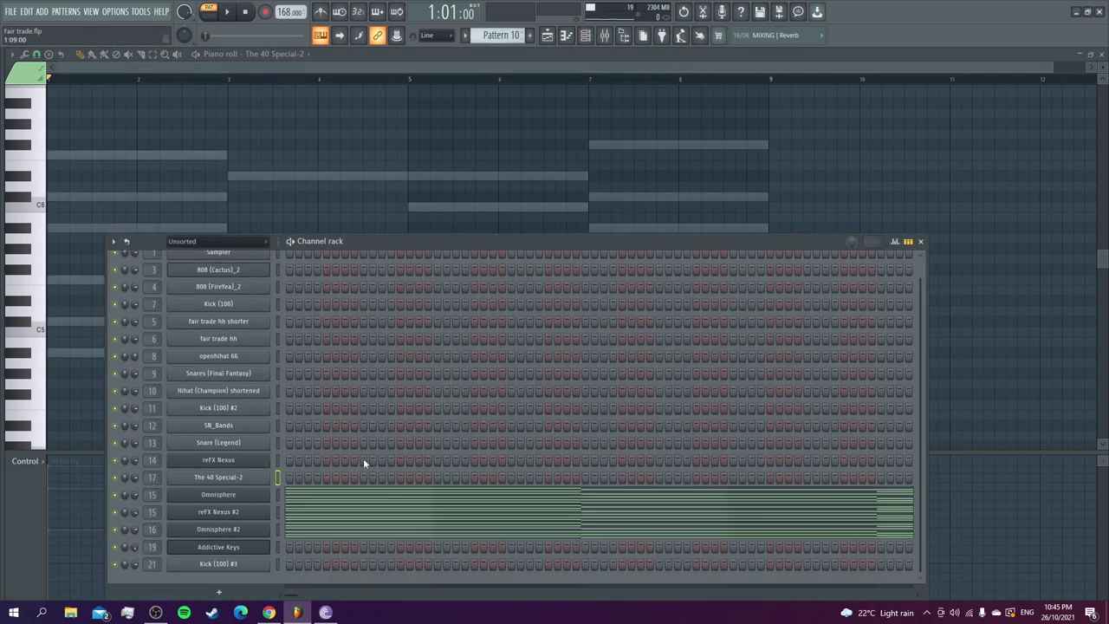
click(358, 498)
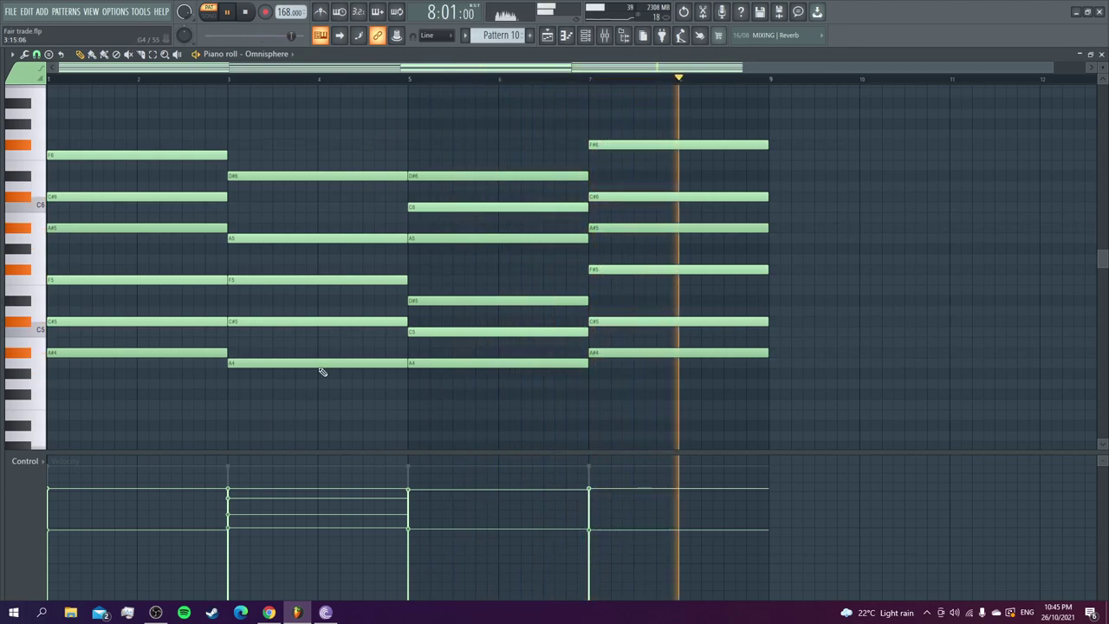
key(space)
Solo the Omnisphere channel and display layer B of its Boys Choir Ahs patch
key(F6)
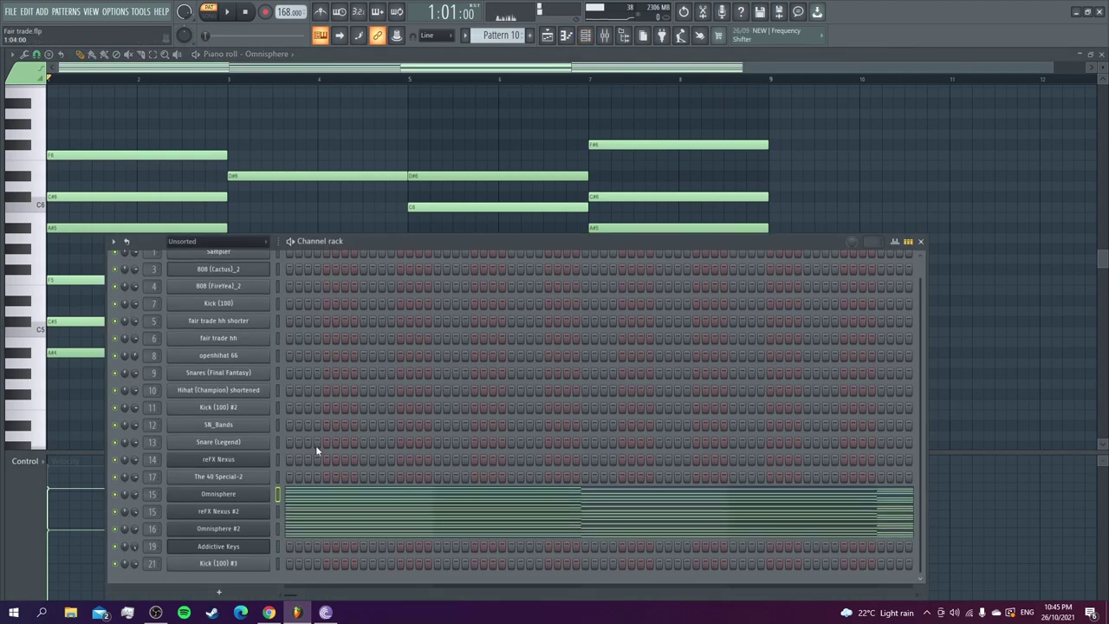
right_click(120, 511)
click(144, 411)
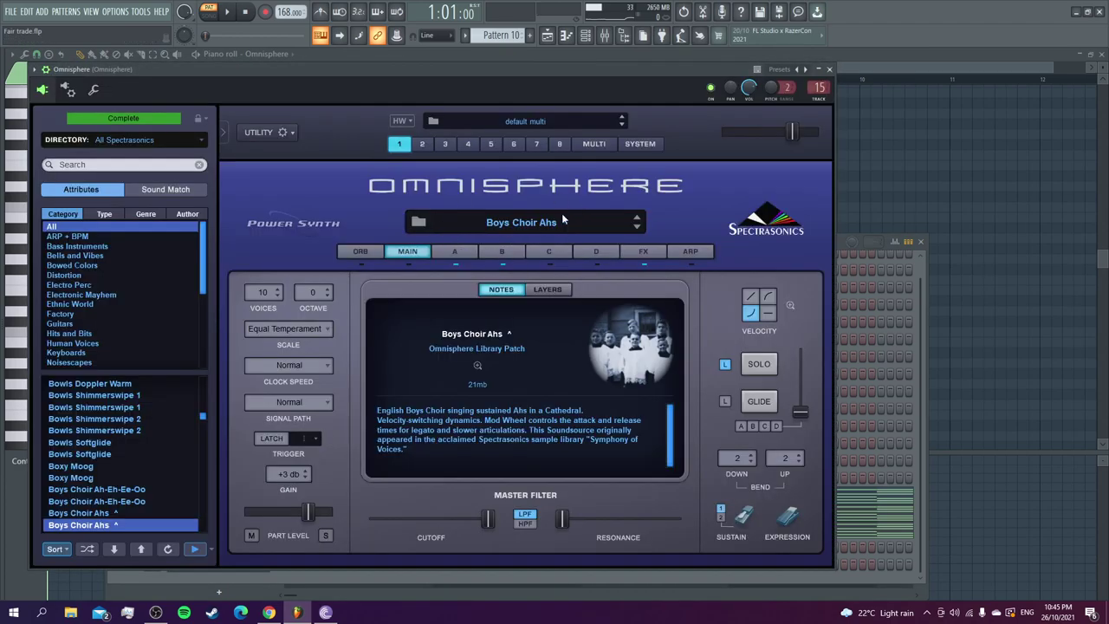
click(501, 249)
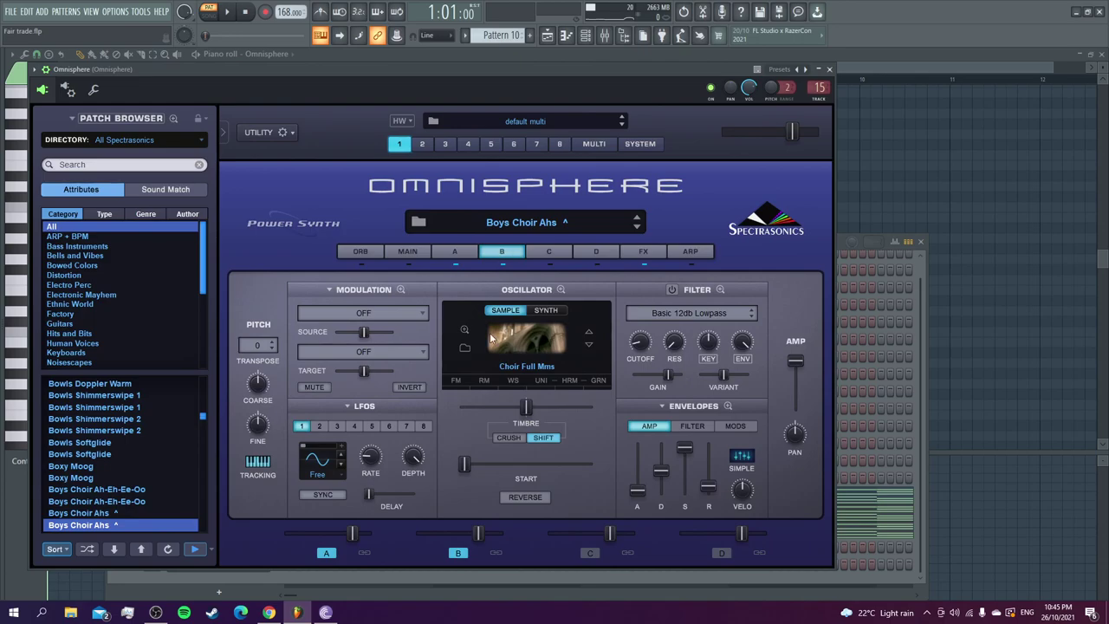
Return from the Omnisphere plugin to Pattern 10's piano roll and listen to the soloed choir chords
click(840, 252)
click(382, 500)
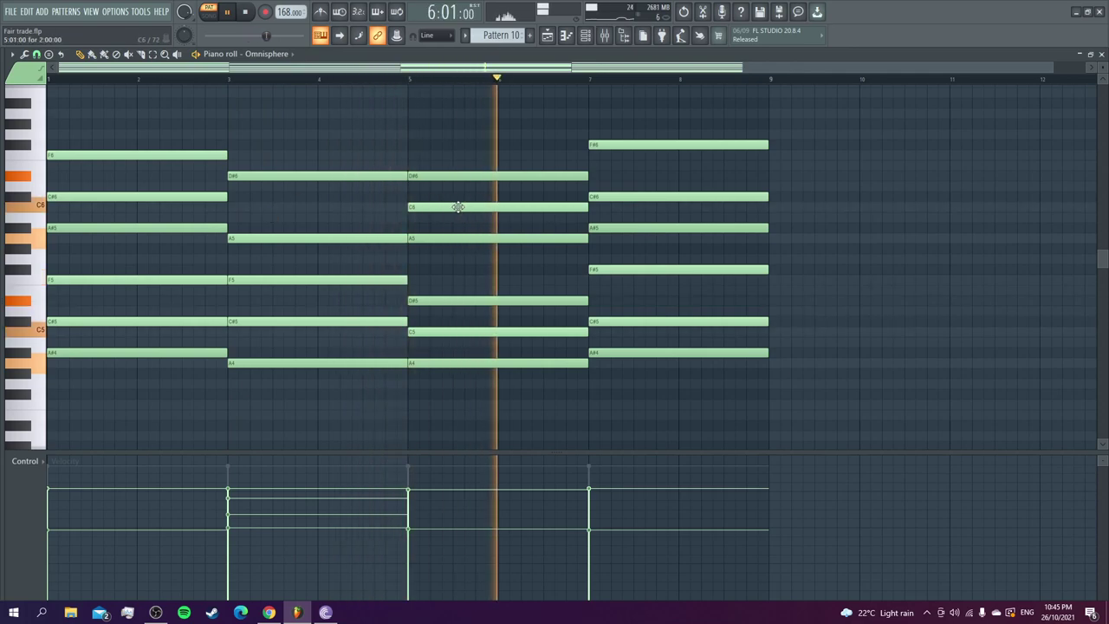
Solo the reFX Nexus #2 channel and open its plugin to show the Sinepad preset
click(585, 36)
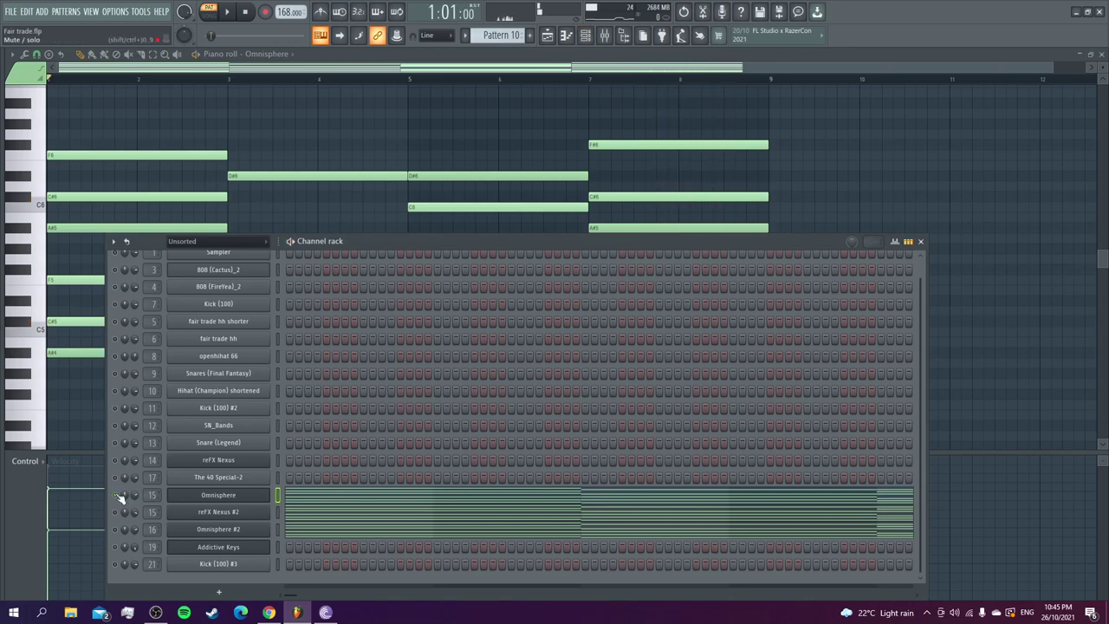
click(211, 512)
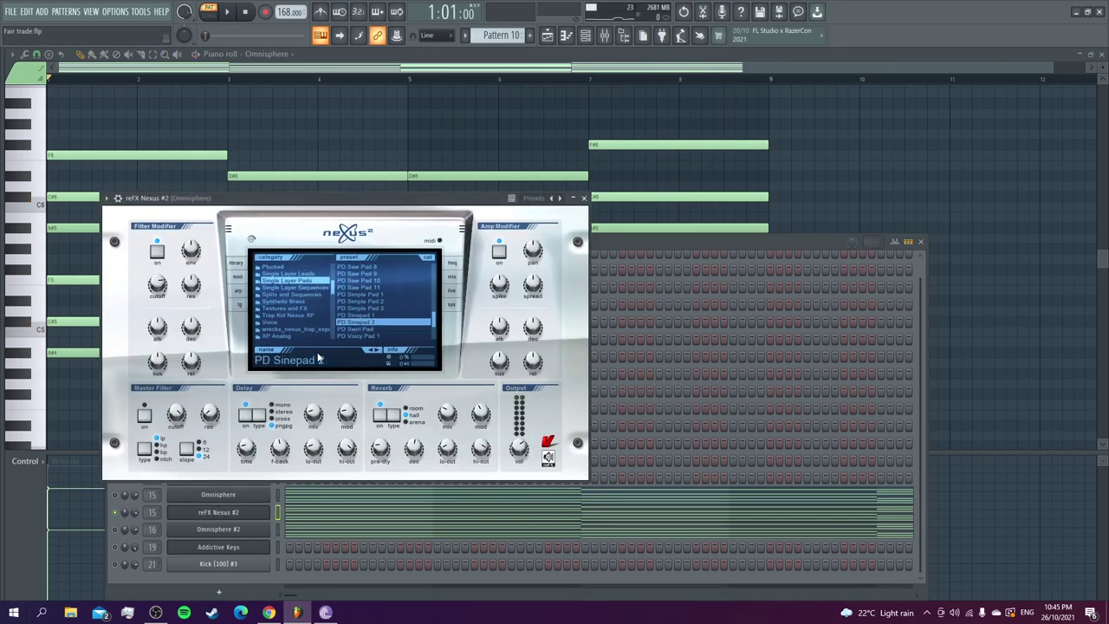
Play the soloed reFX Nexus #2 chords in the piano roll and open the Omnisphere #2 plugin to show its Holy of Holys Pad patch
click(355, 516)
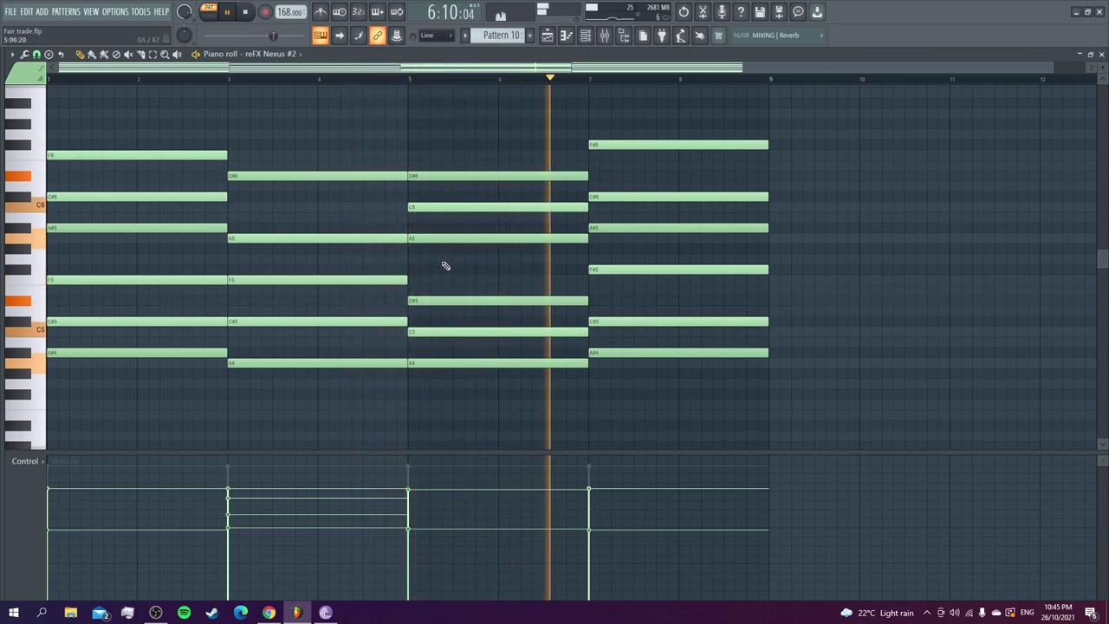
click(586, 37)
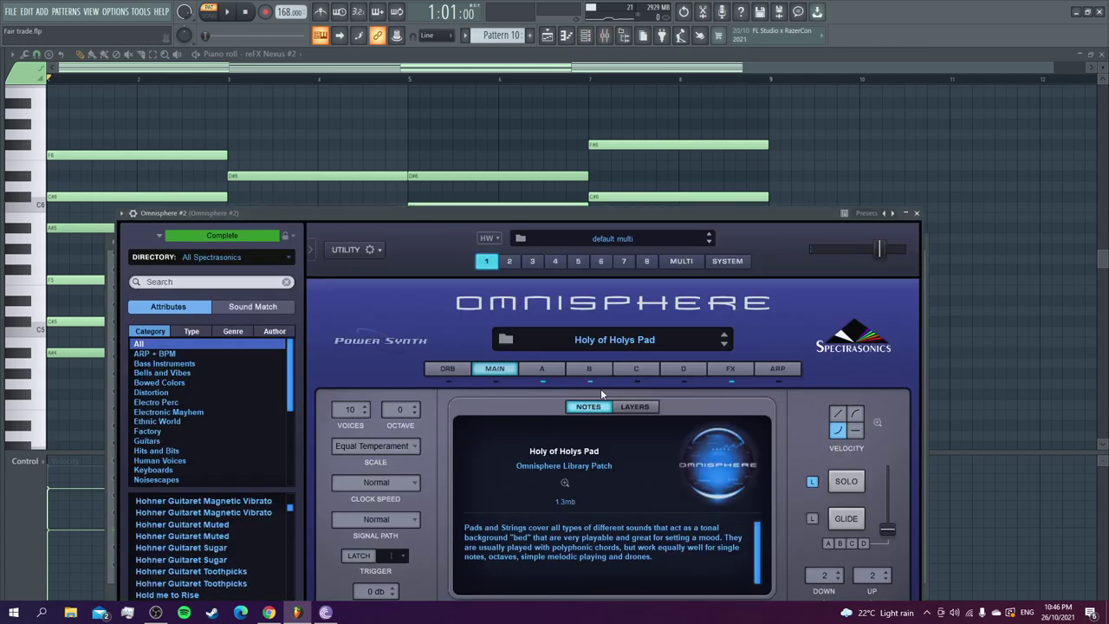
Close the Omnisphere #2 plugin and play that channel's Pattern 10 chords in the piano roll
click(796, 174)
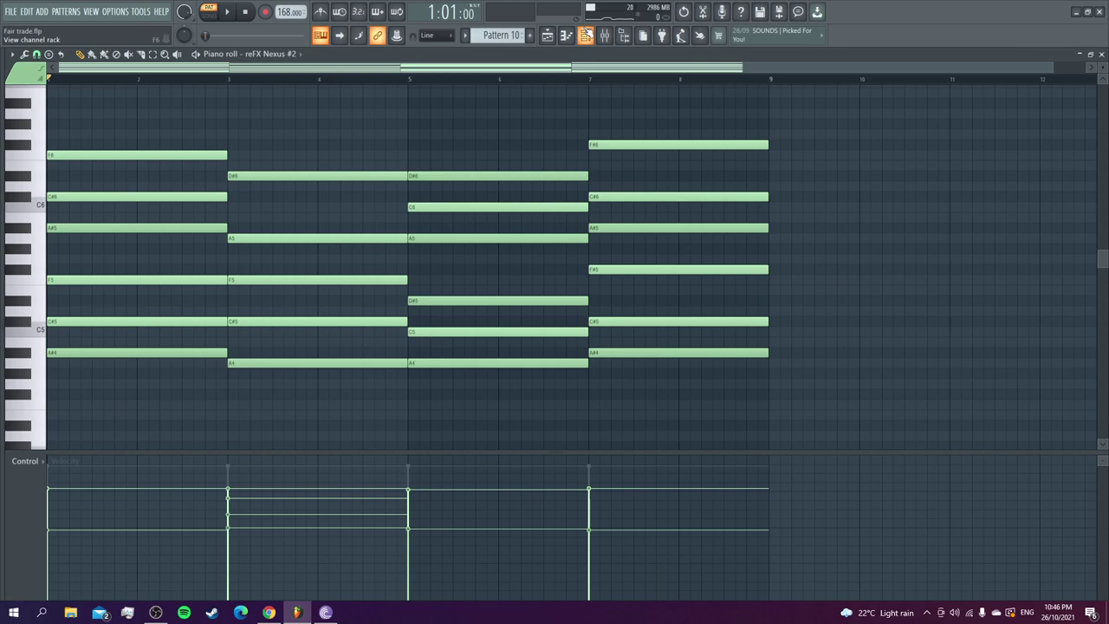
click(586, 34)
click(360, 528)
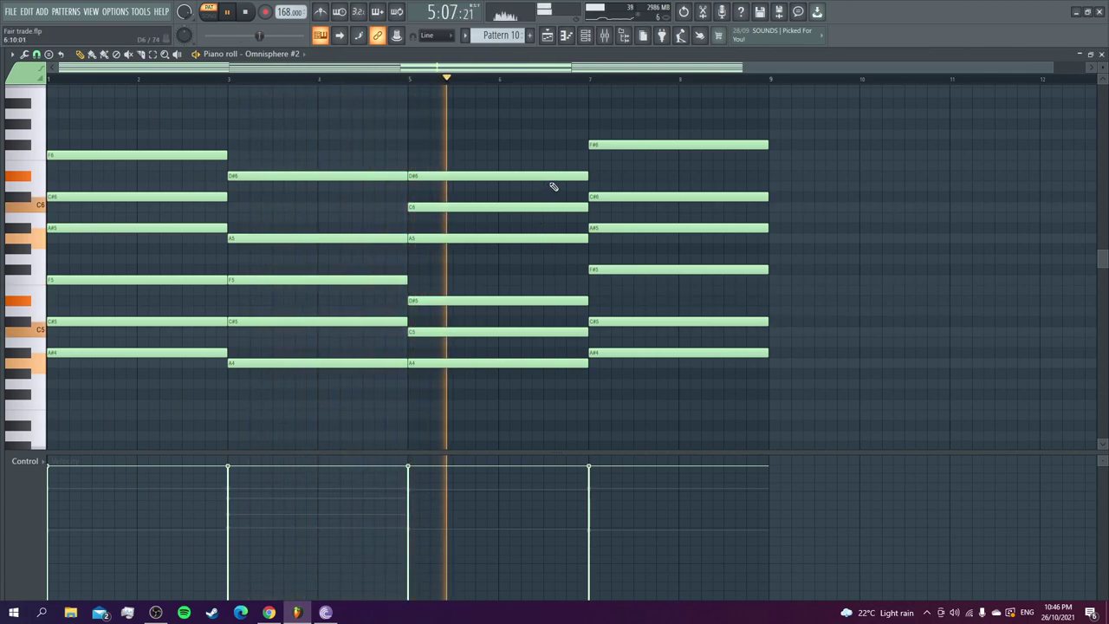
Unsolo the Omnisphere #2 channel and listen to all of Pattern 10's layers together in the piano roll
click(586, 36)
right_click(121, 531)
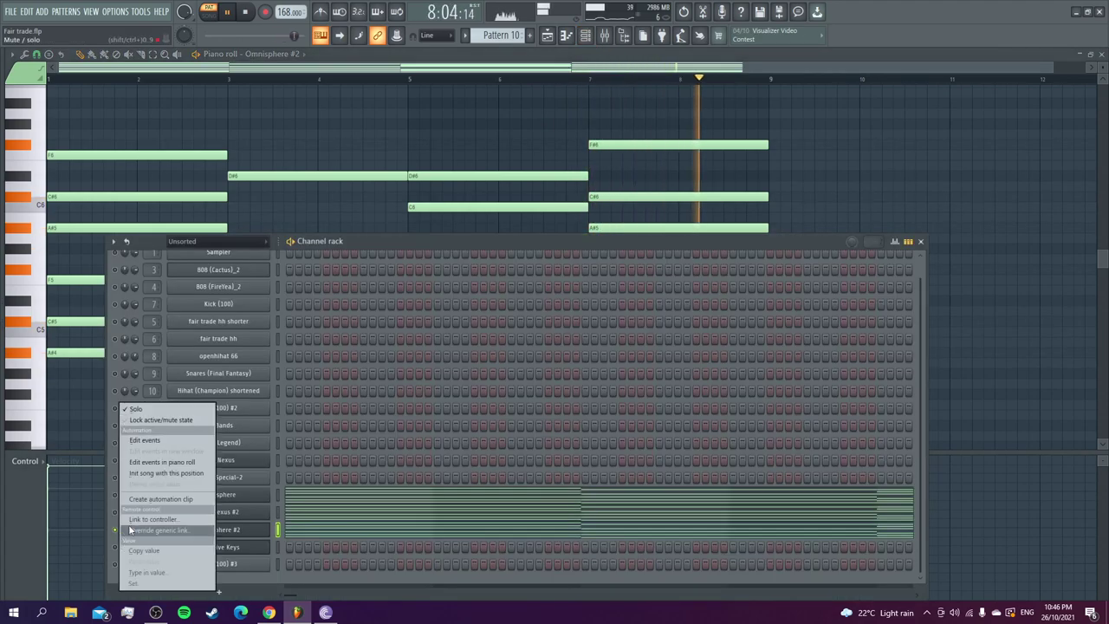
click(152, 409)
click(315, 141)
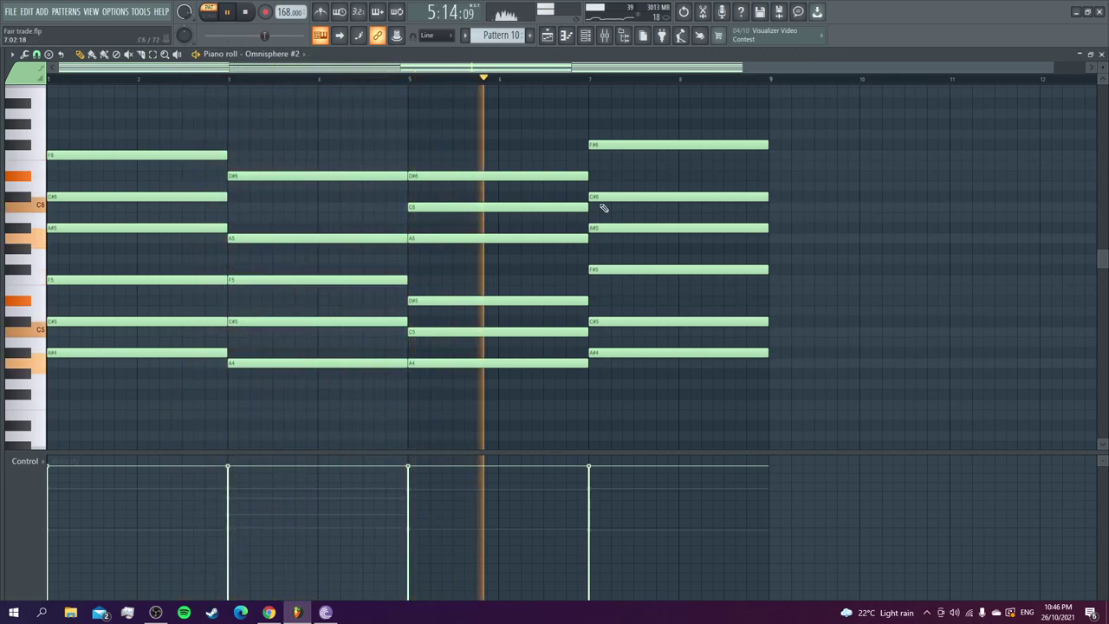
Switch to Pattern 11 and show the Omnisphere channel's chords in the piano roll
click(585, 36)
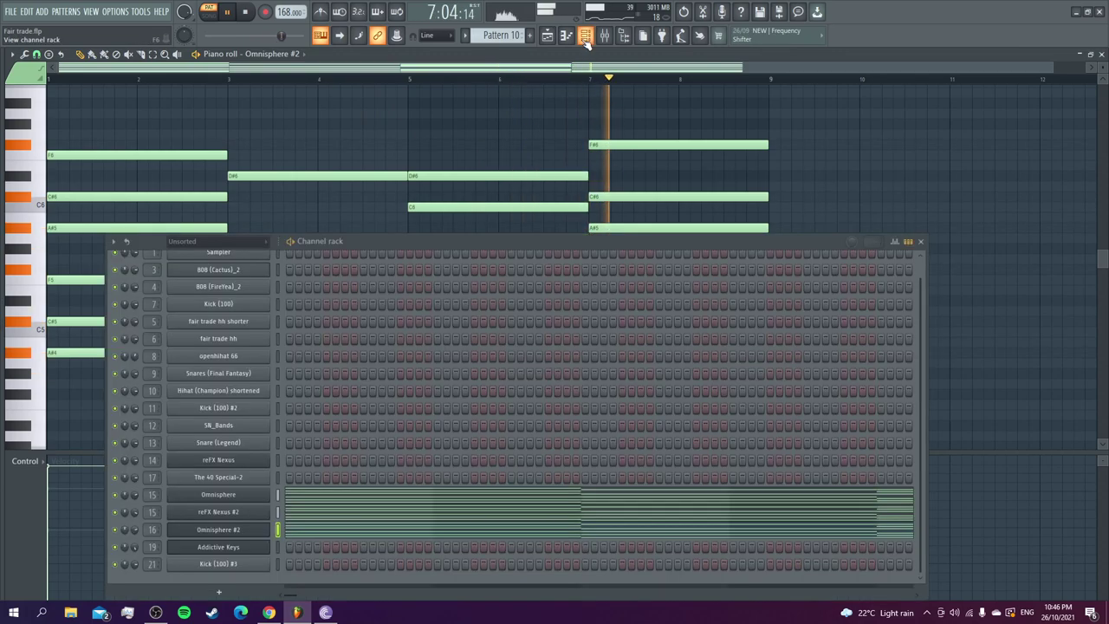
scroll(488, 36, down, 1)
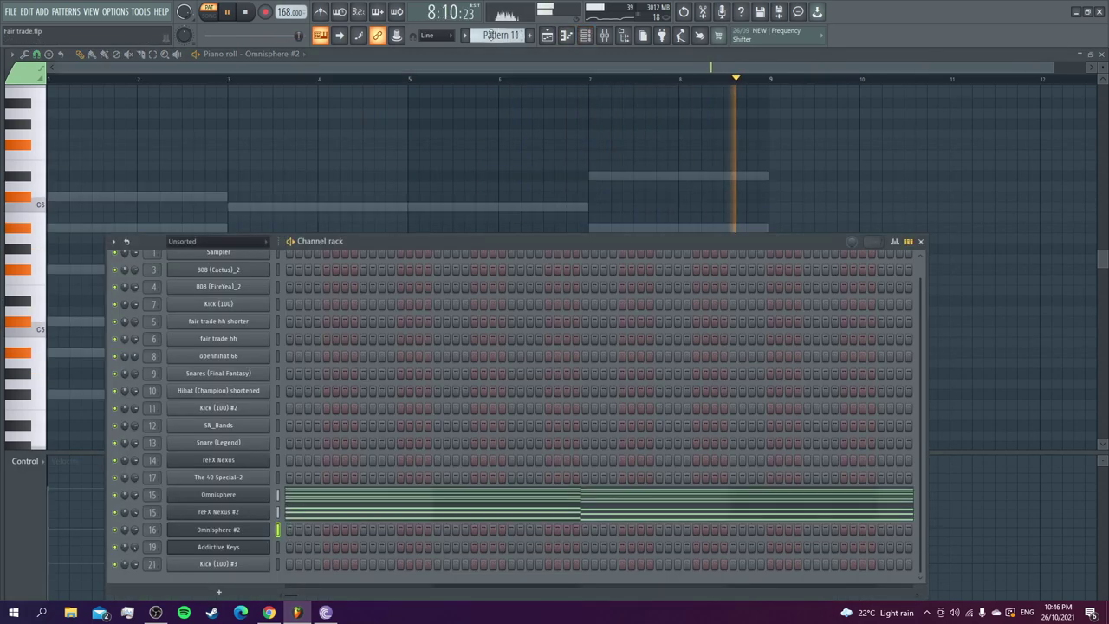
click(316, 503)
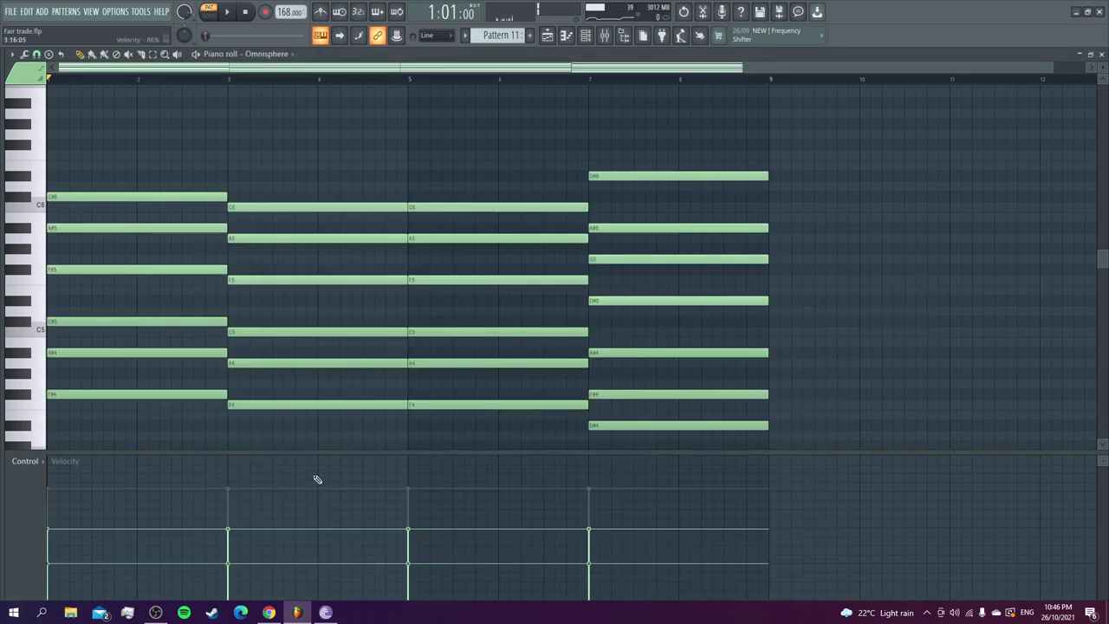
scroll(441, 174, down, 3)
Switch to Pattern 12 and play the Addictive Keys chords in the piano roll
key(F6)
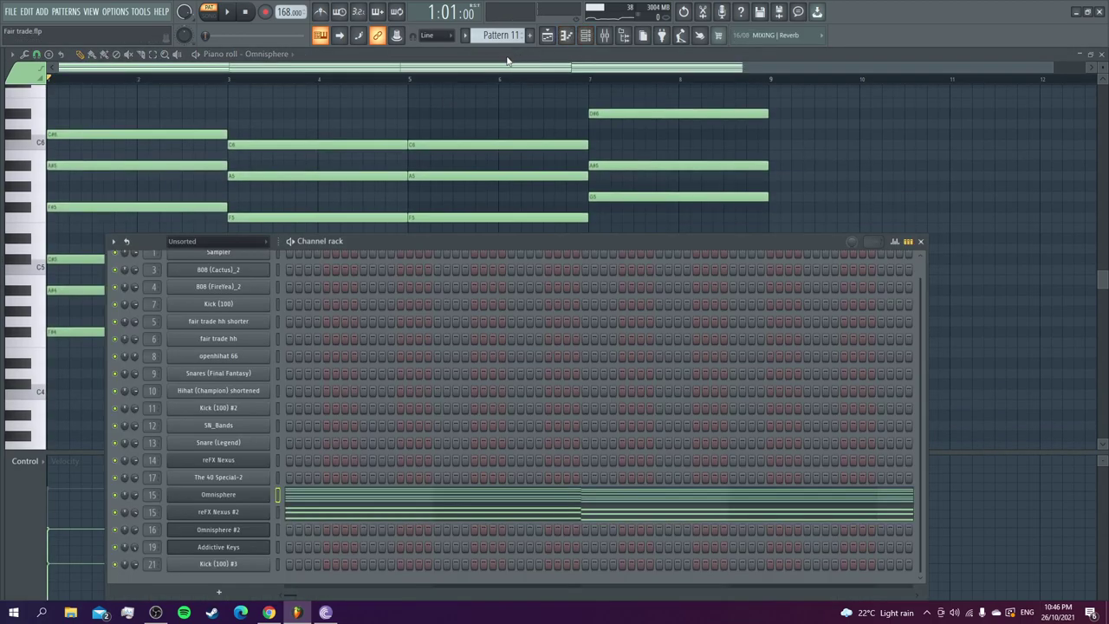
scroll(504, 44, down, 1)
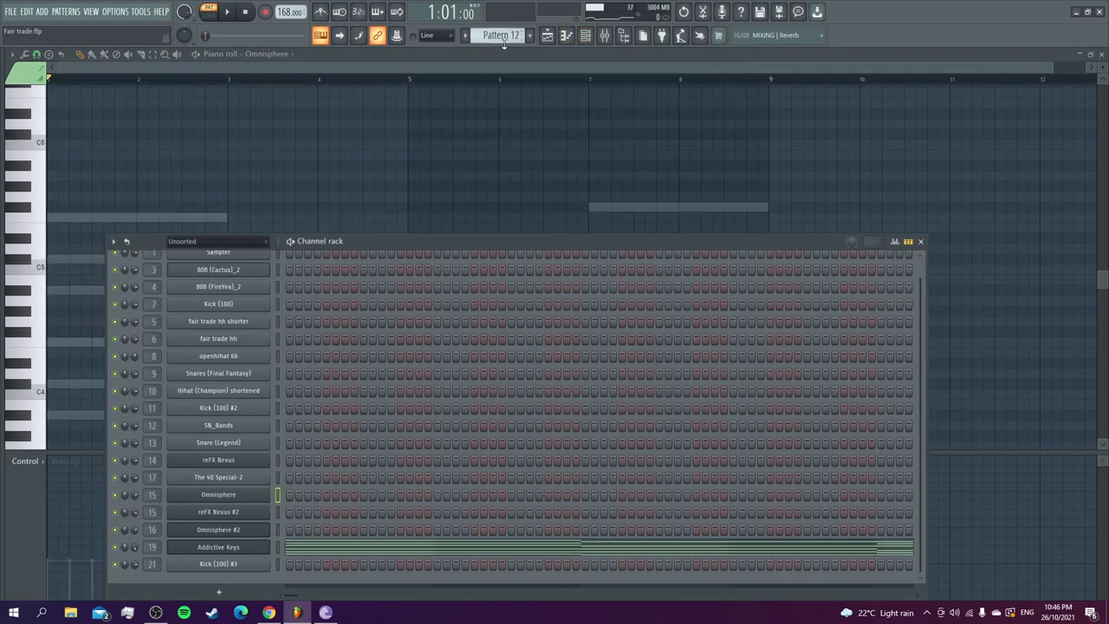
click(356, 549)
scroll(299, 356, down, 3)
key(space)
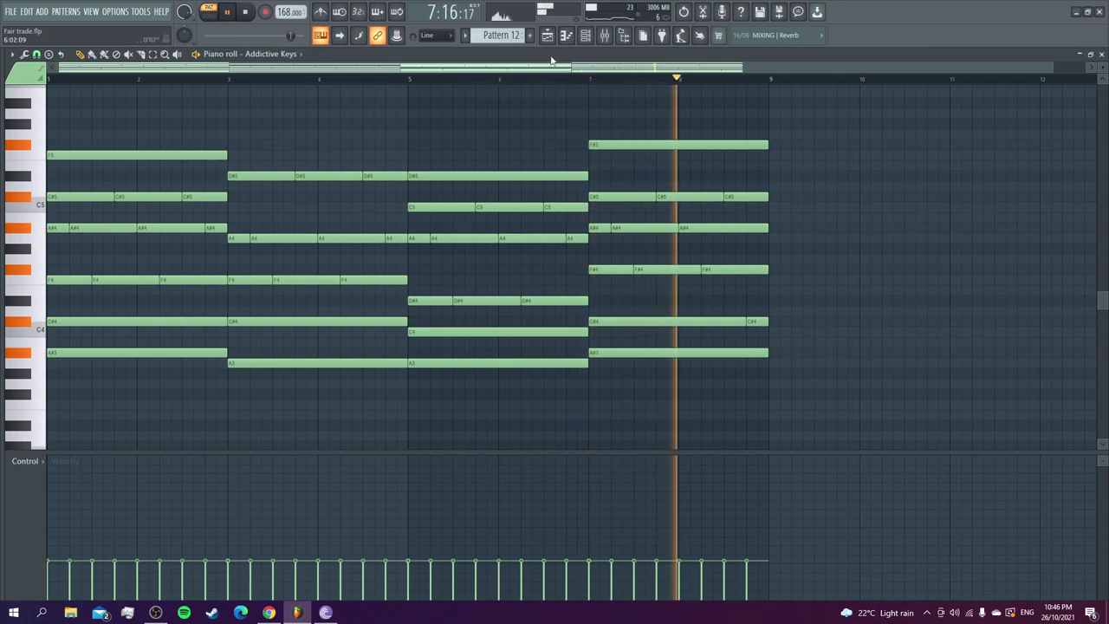
Open the Addictive Keys plugin, show the Studio Grand - Grand Noir preset in its preset browser, and return to the piano roll
click(586, 37)
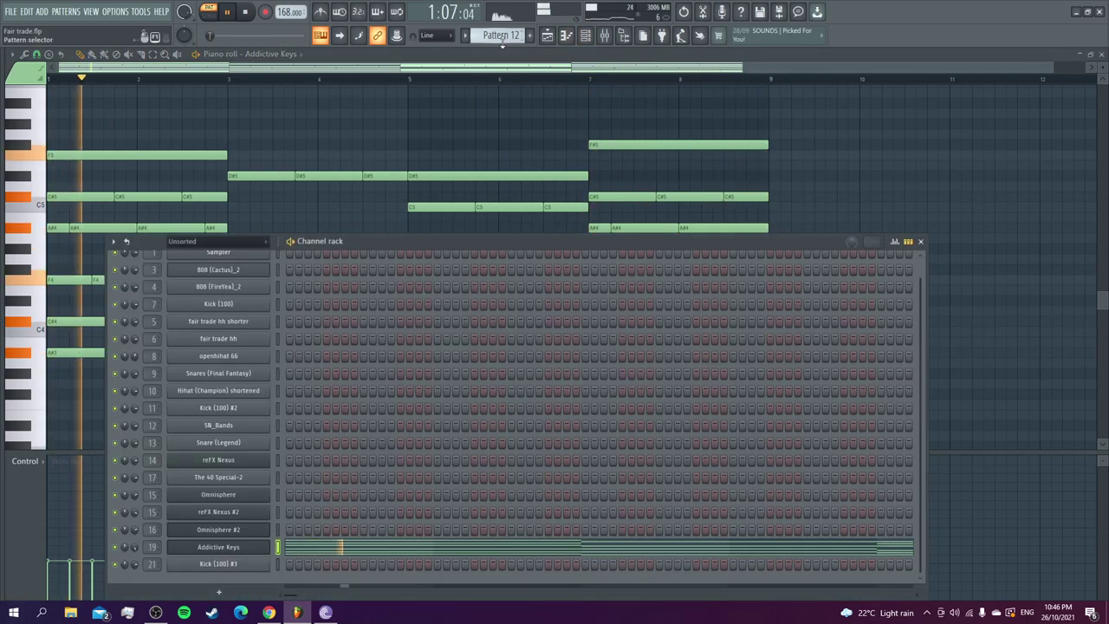
click(239, 548)
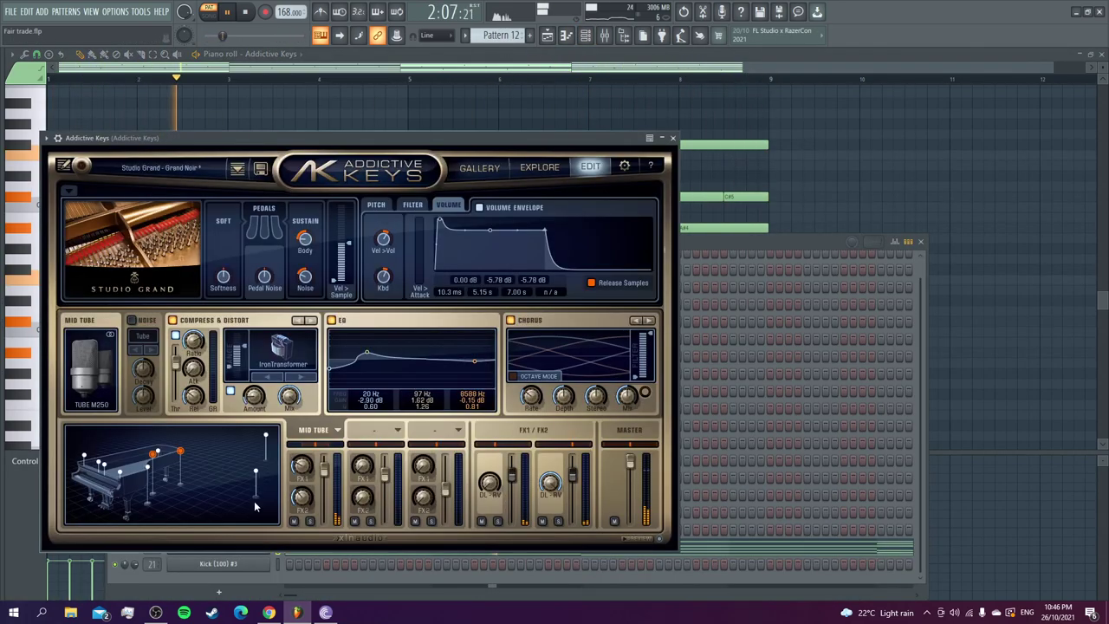
click(186, 176)
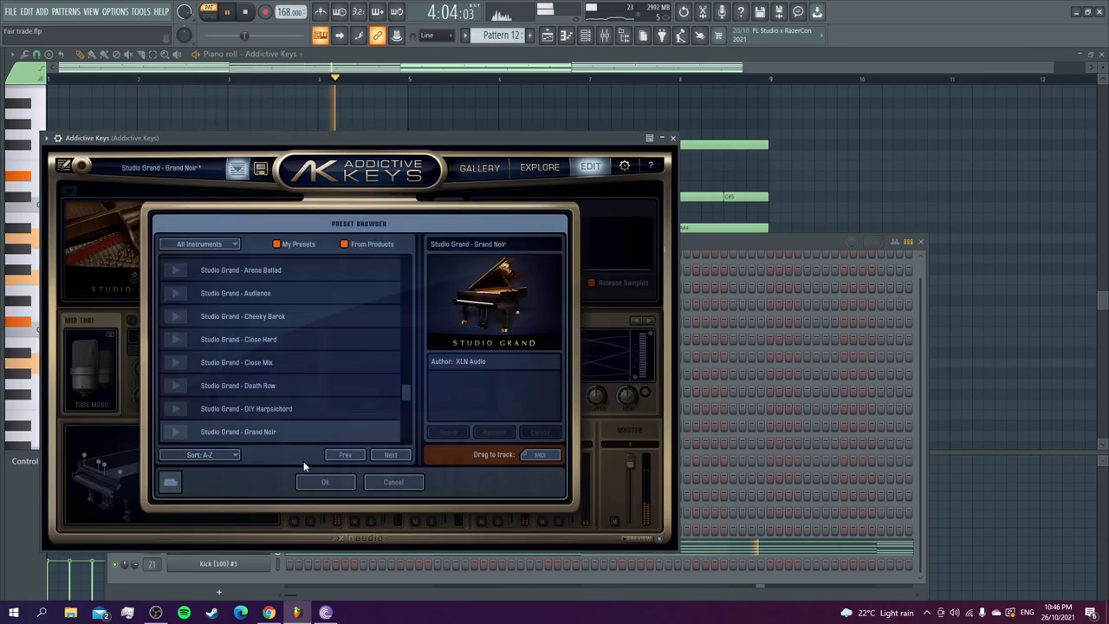
click(792, 221)
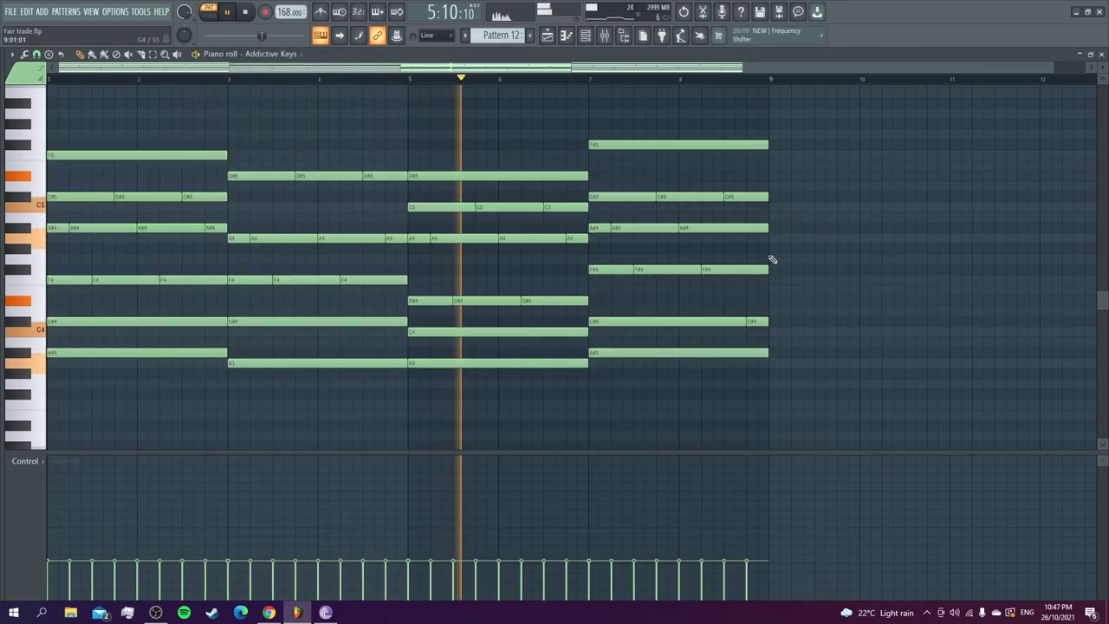
Stop playback, switch to Pattern 13 and display the playlist arrangement
click(529, 35)
key(space)
key(F6)
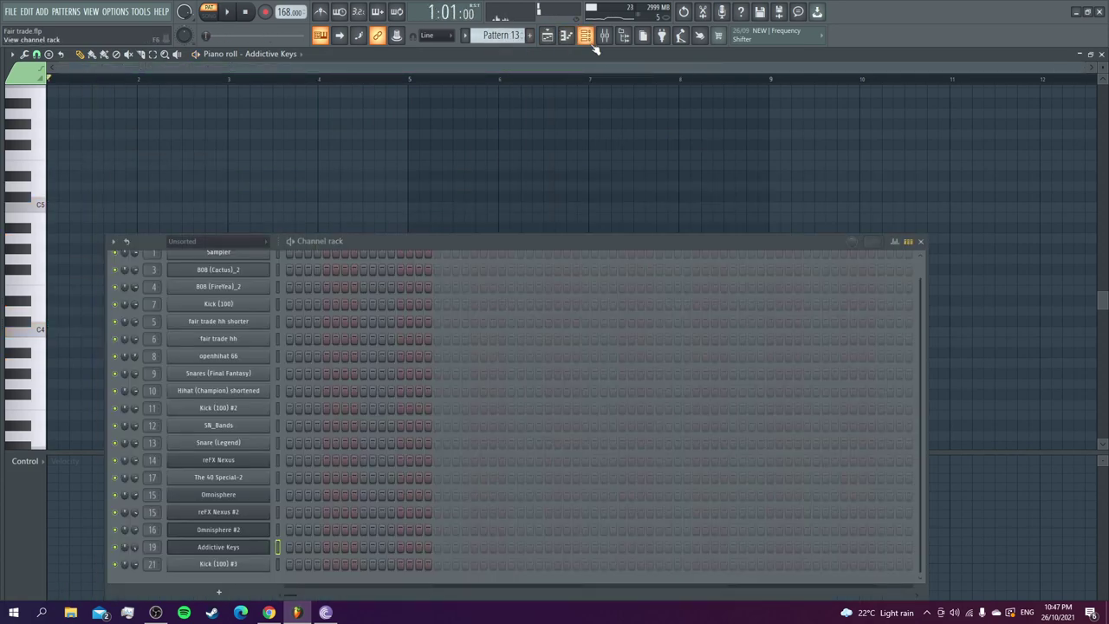
key(F5)
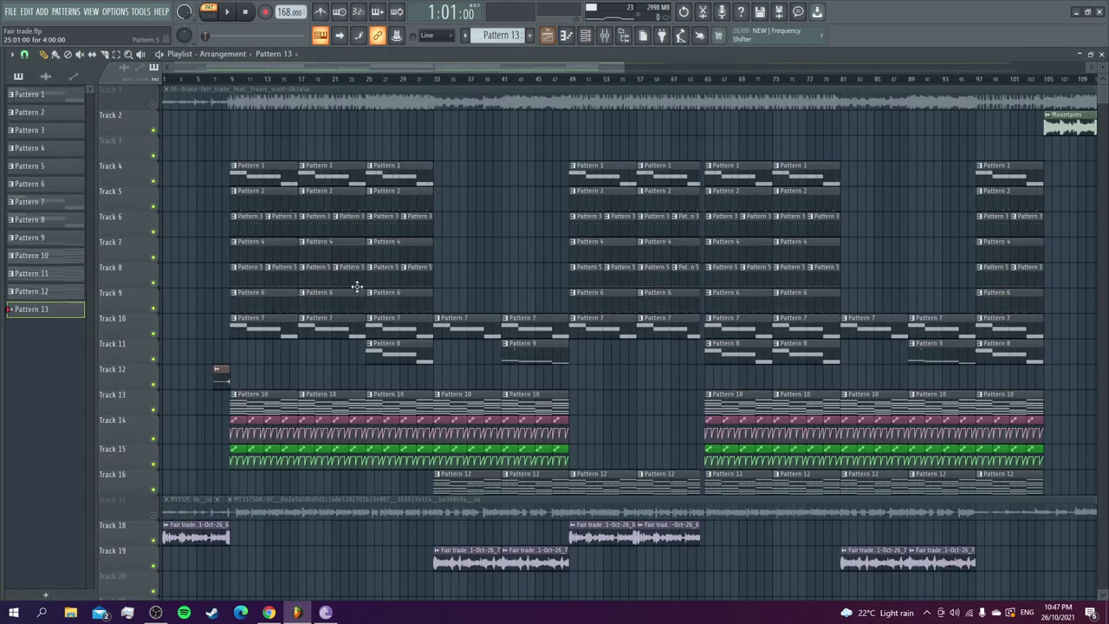
Solo Track 16 in the playlist and play its Pattern 12 clips from bar 33
scroll(451, 416, down, 4)
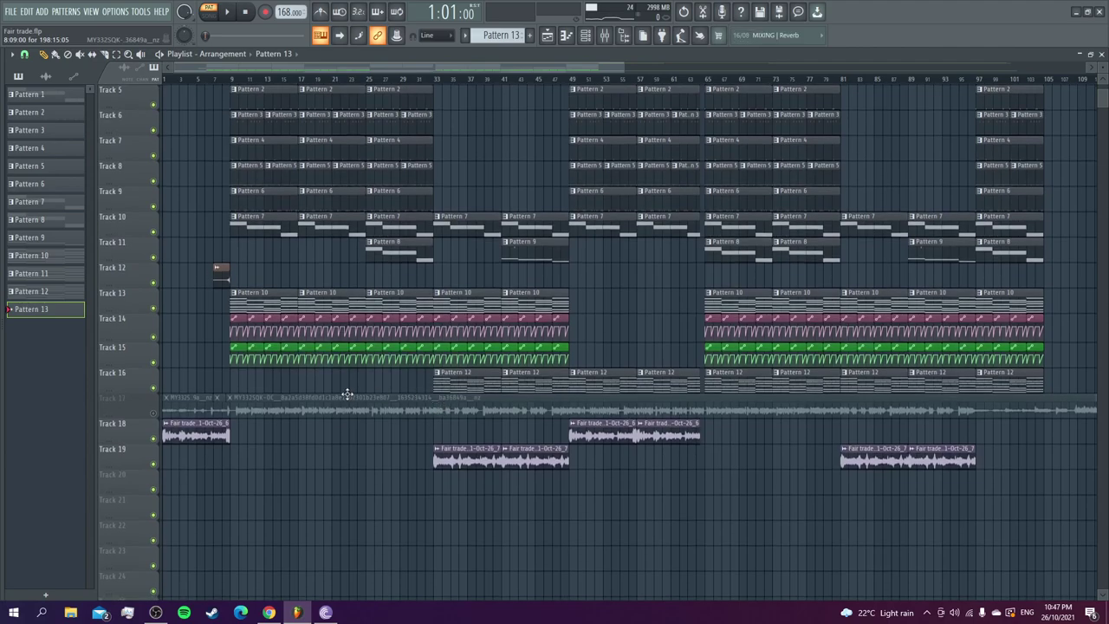
right_click(155, 388)
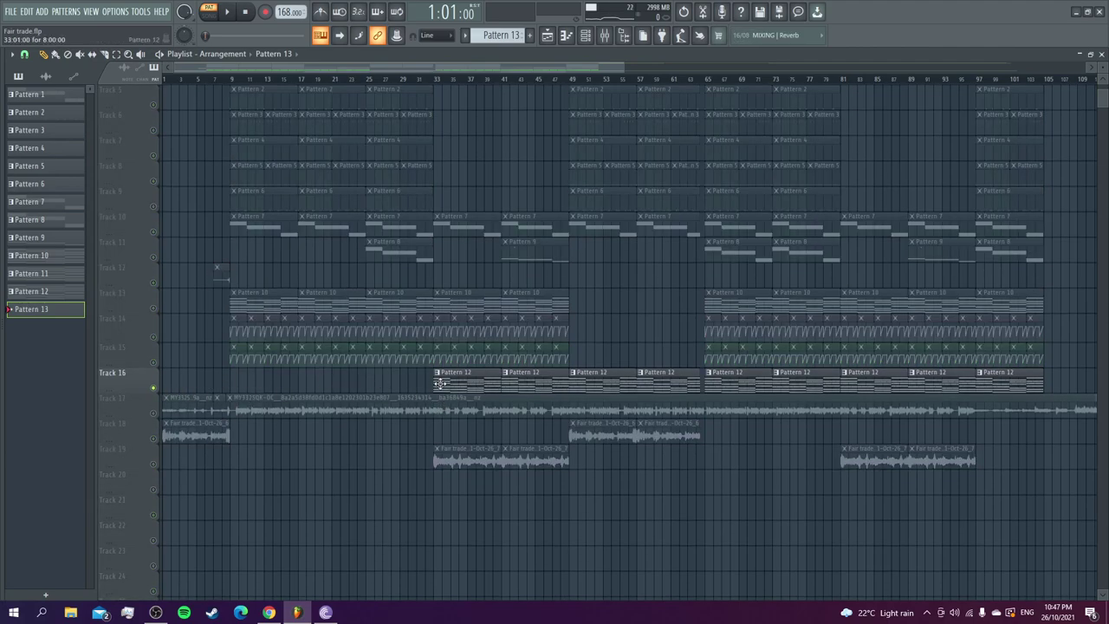
scroll(444, 381, up, 6)
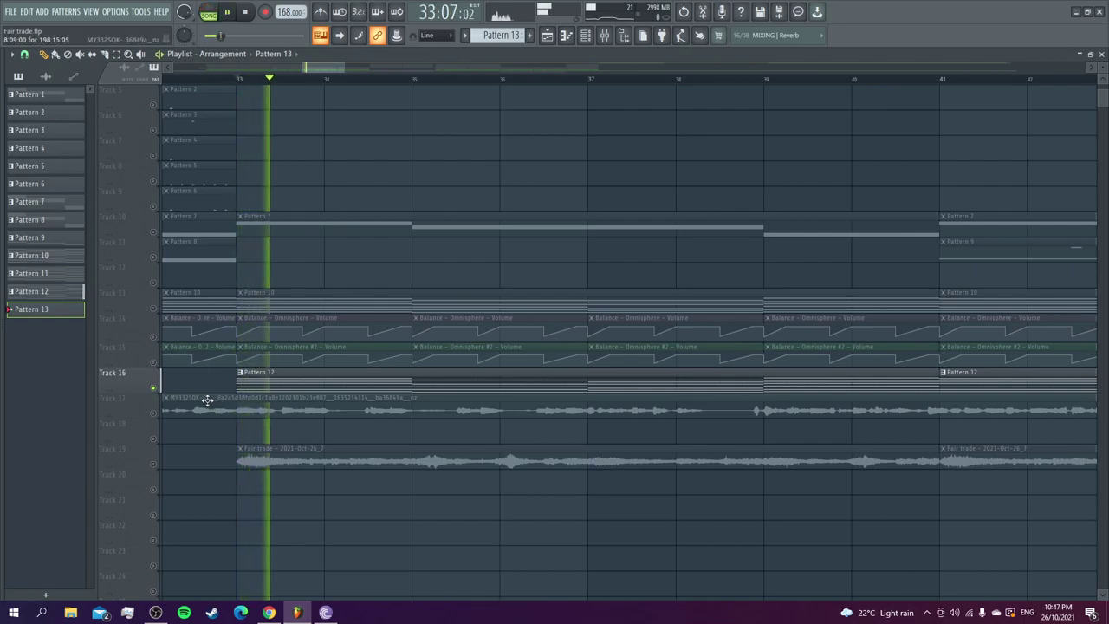
Mute Track 16 and play Track 13's Pattern 10 chords with the Omnisphere volume automation on Tracks 14 and 15, then stop playback
click(153, 309)
click(154, 390)
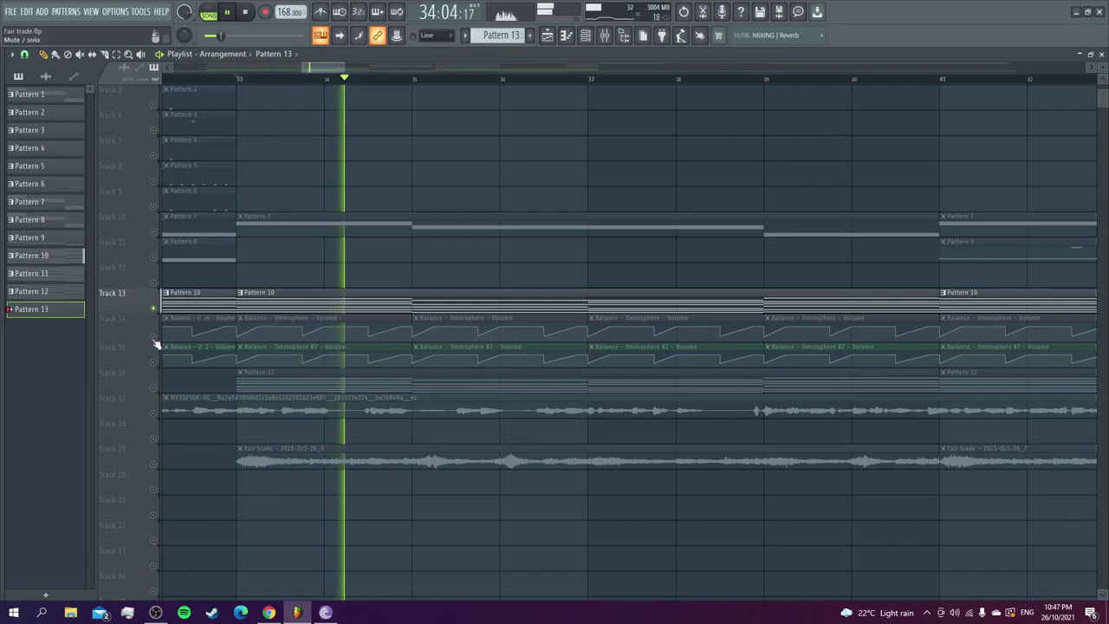
click(155, 336)
click(156, 362)
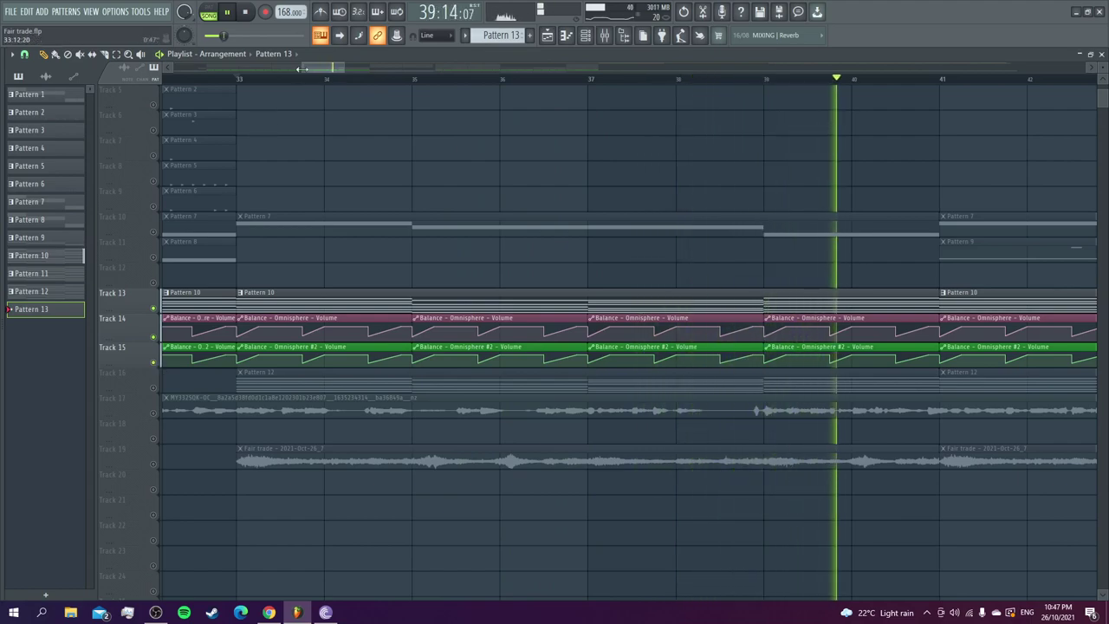
scroll(312, 198, down, 5)
key(space)
Re-enable all playlist tracks except Track 1 and play the arrangement from bar 9
scroll(313, 199, up, 2)
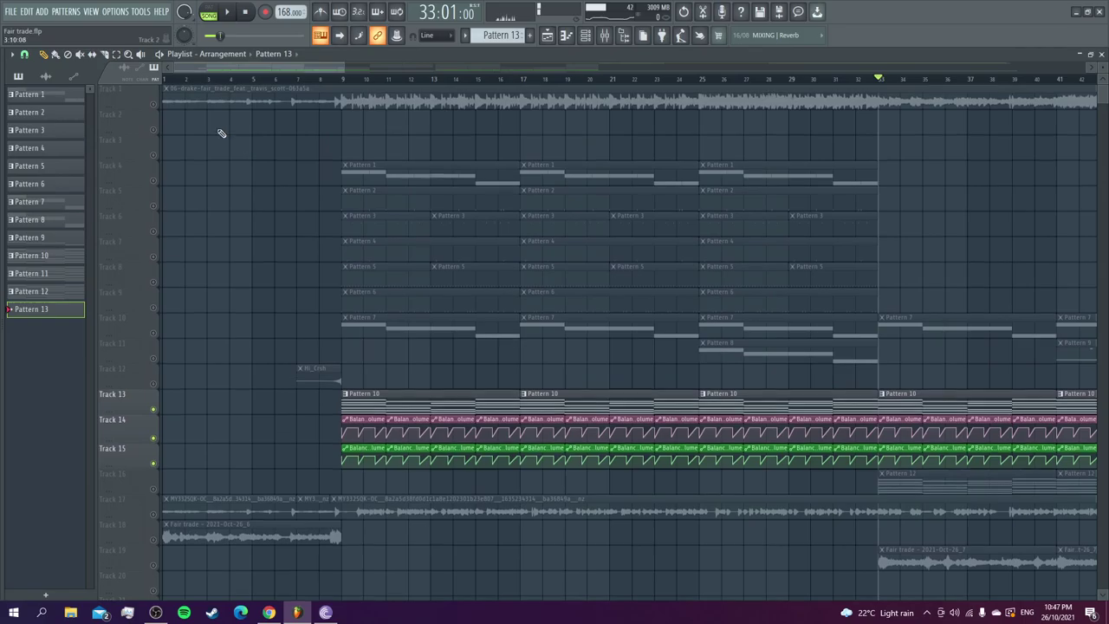
right_click(154, 105)
right_click(155, 105)
click(155, 105)
drag(343, 65, 292, 121)
drag(481, 188, 403, 89)
key(space)
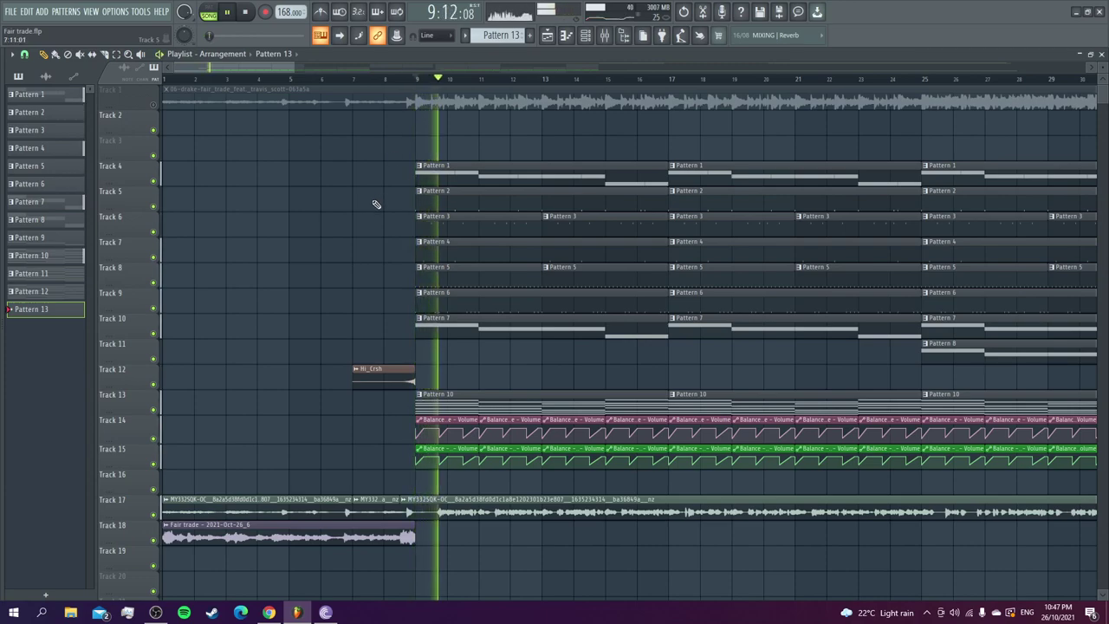
Lower the volume fader of mixer insert 23, which carries Track 17's audio, and return to the playlist
click(605, 36)
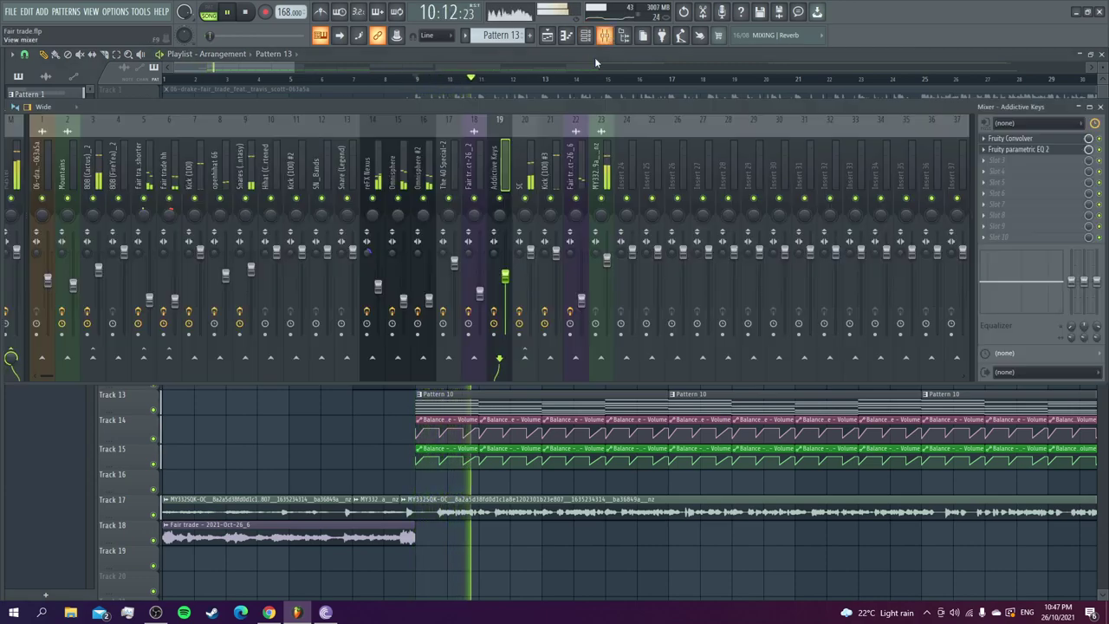
click(607, 263)
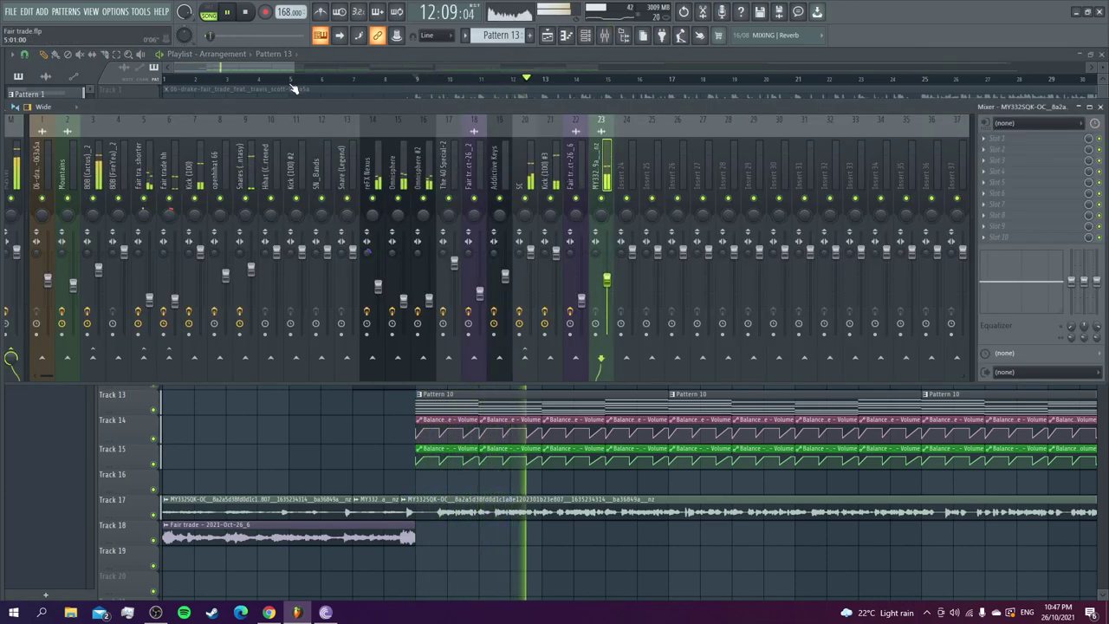
key(F9)
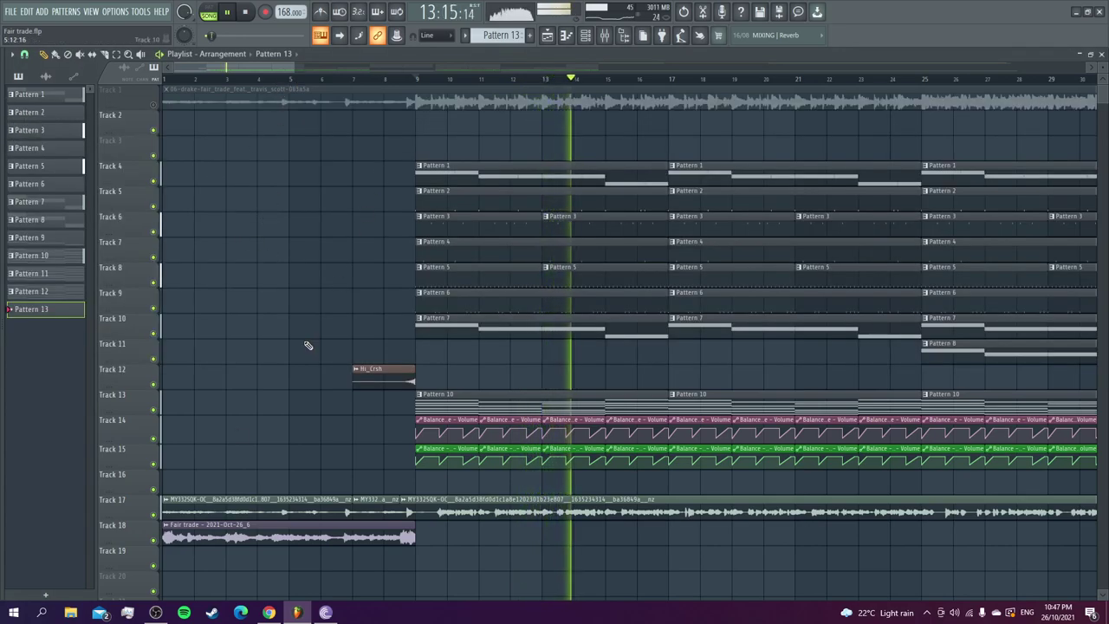
Mute and unmute Track 17 during playback to compare the beat with and without its audio, leaving the track muted
click(153, 515)
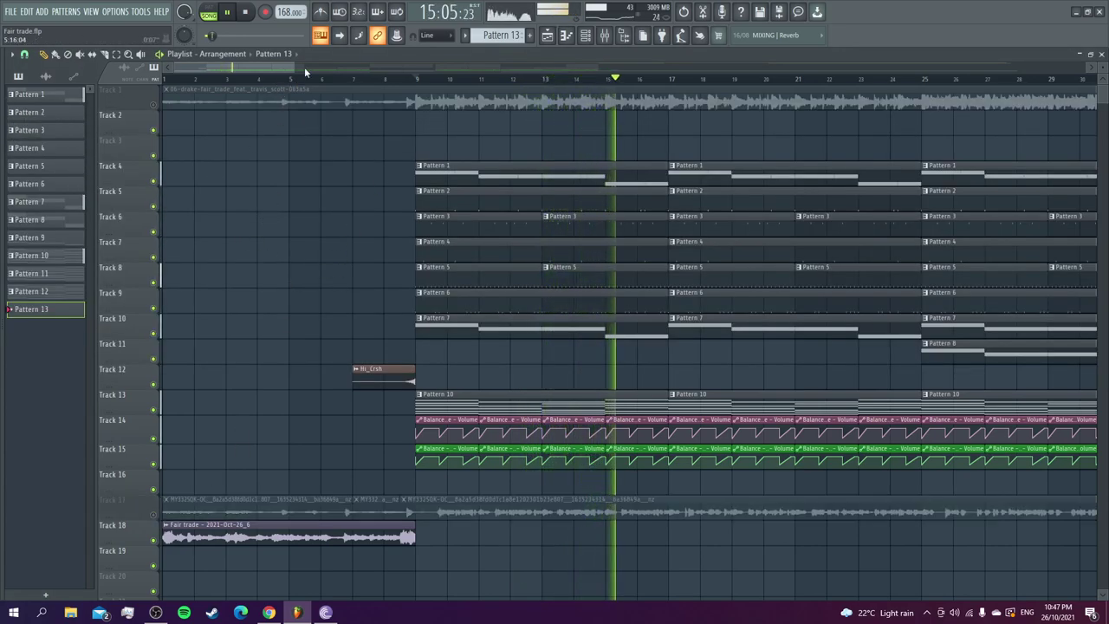
scroll(290, 266, down, 4)
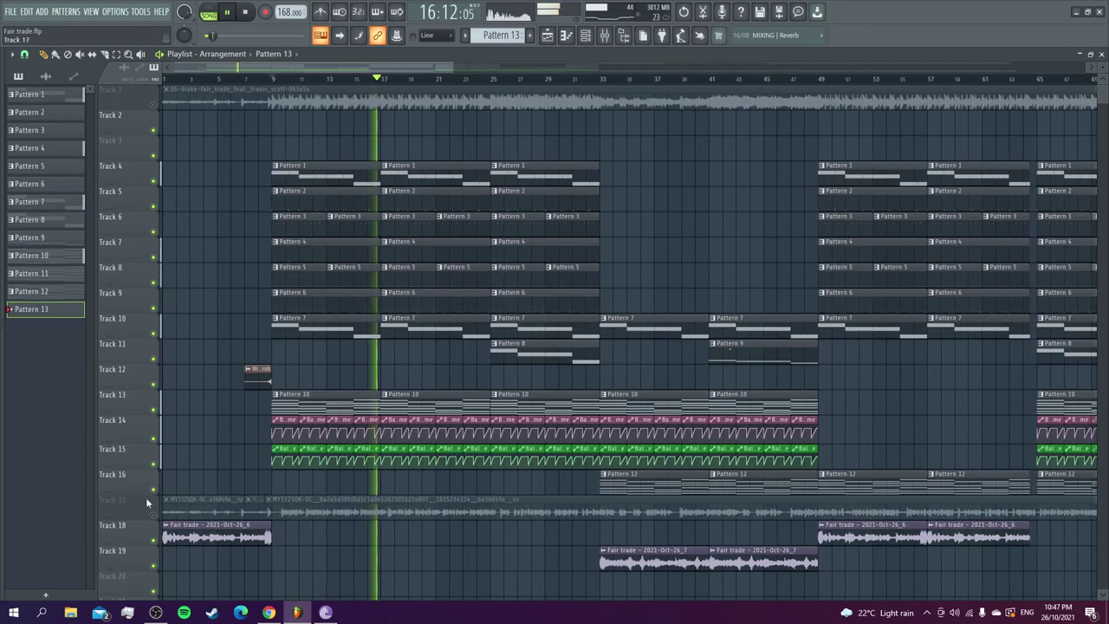
click(154, 516)
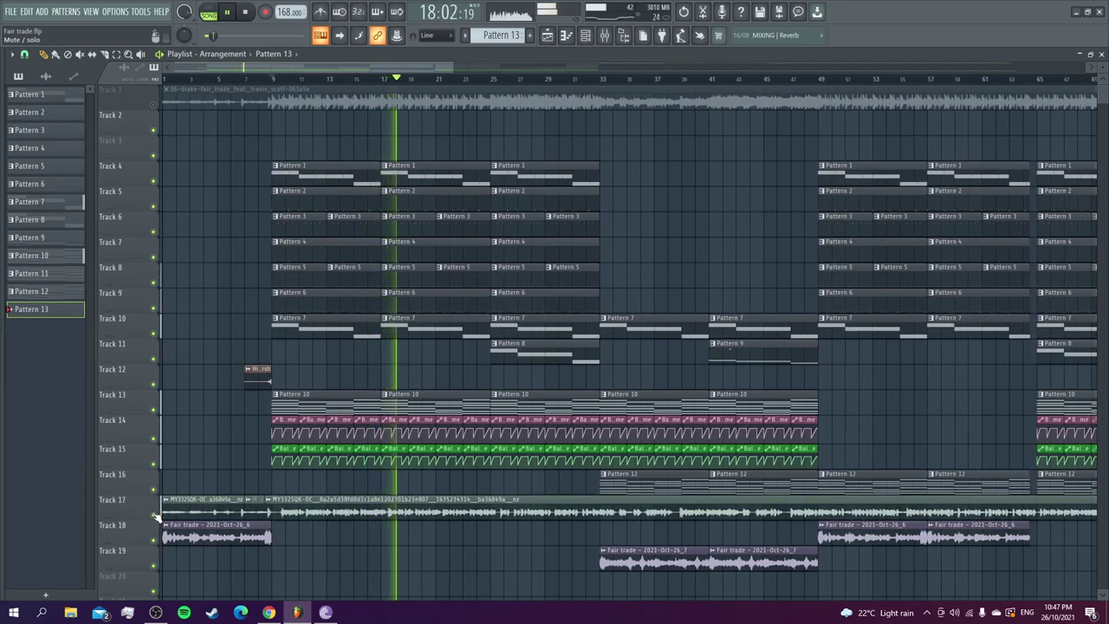
click(154, 516)
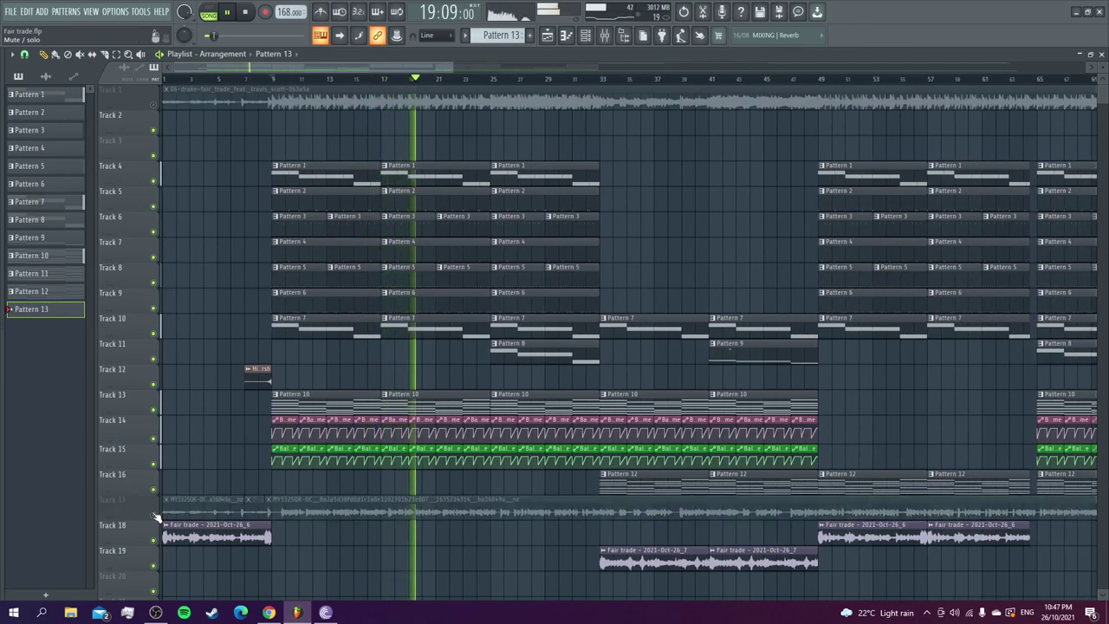
Play the arrangement from bar 30 and briefly unmute Track 17 to compare the transition into the next section
click(565, 80)
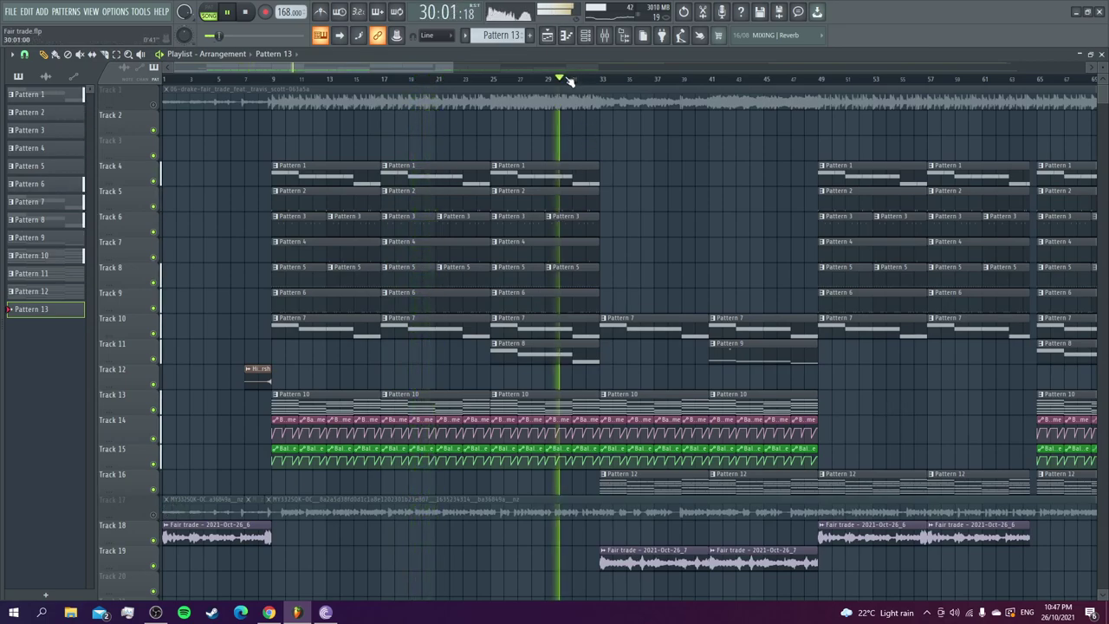
click(155, 516)
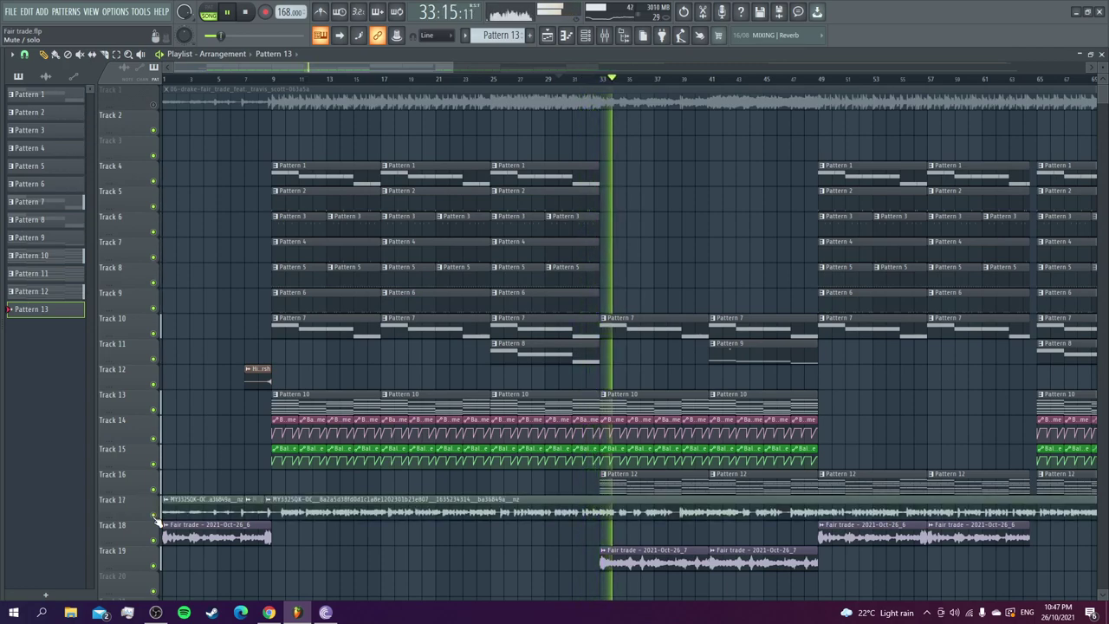
click(156, 515)
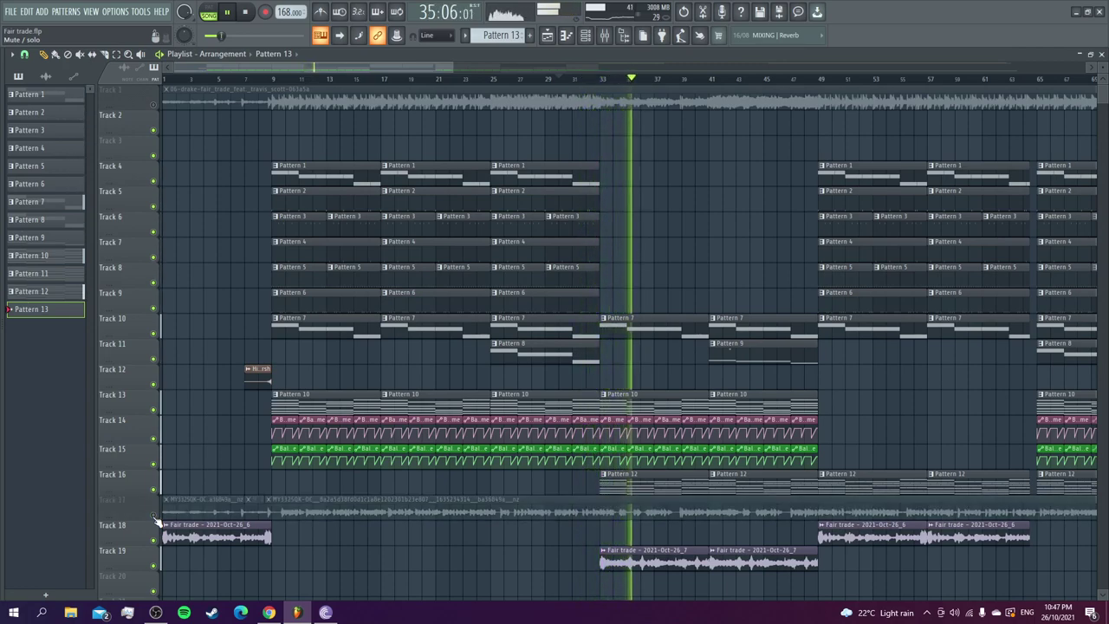
Solo Track 17, compare it with Track 1's original song, and restore all tracks except Track 1
right_click(155, 516)
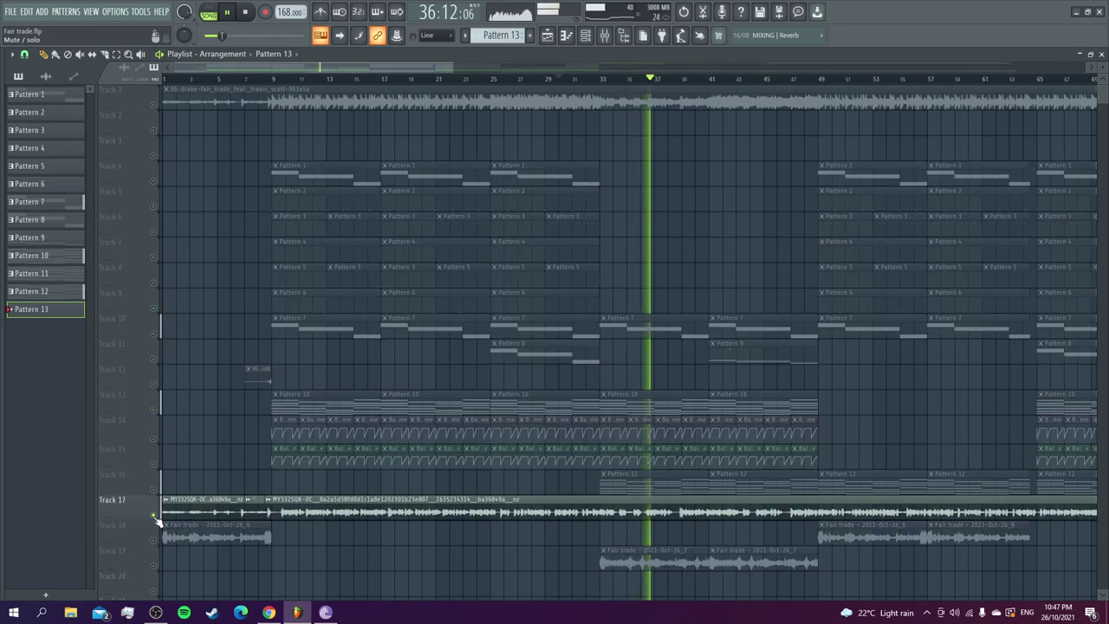
right_click(155, 105)
click(155, 105)
click(155, 105)
click(155, 104)
click(155, 105)
right_click(155, 105)
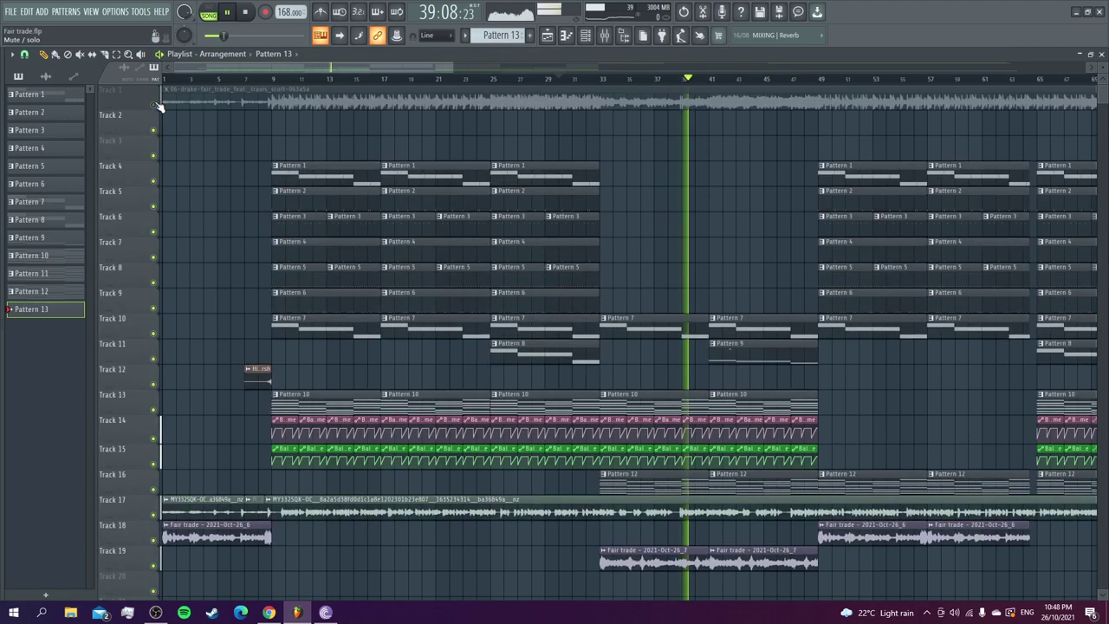
Mute Track 17 to hear the instrumental alone, unmute it again and stop playback
click(155, 515)
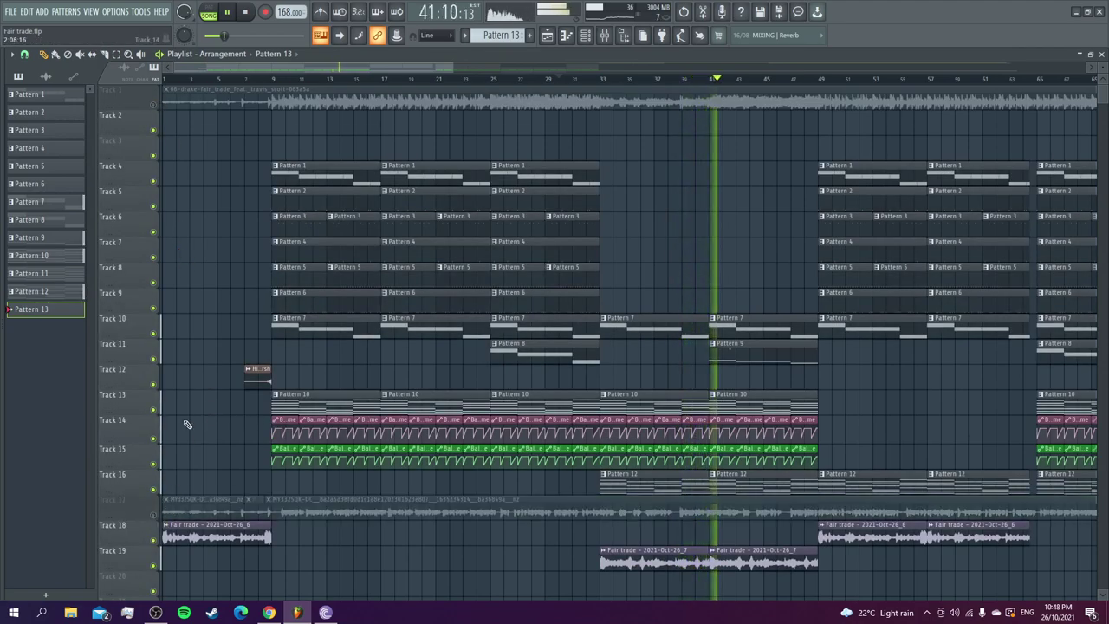
click(155, 514)
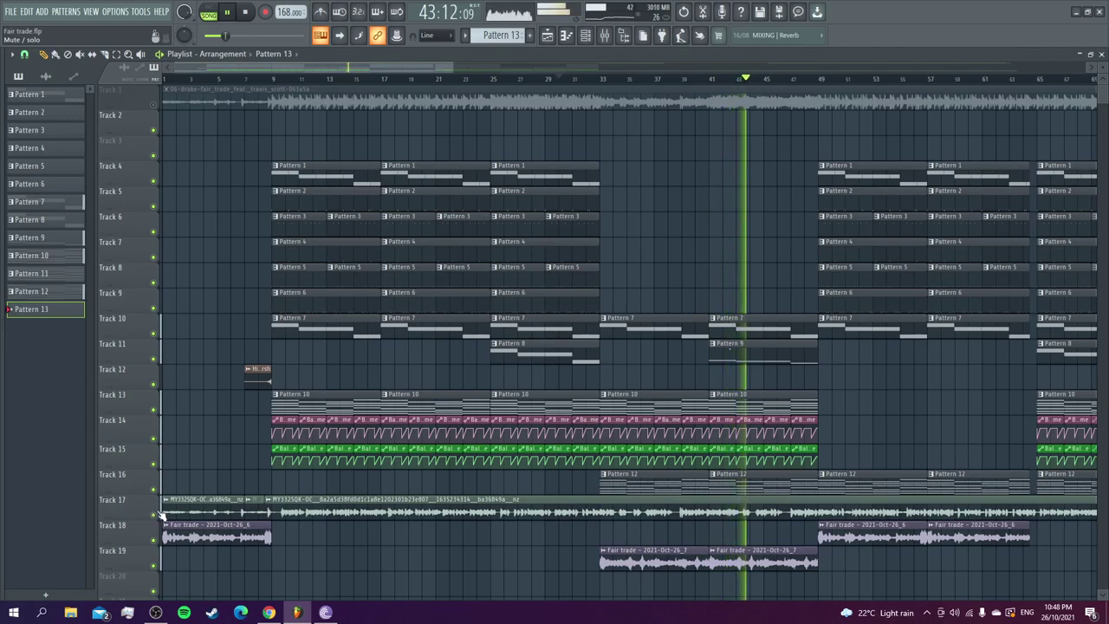
key(space)
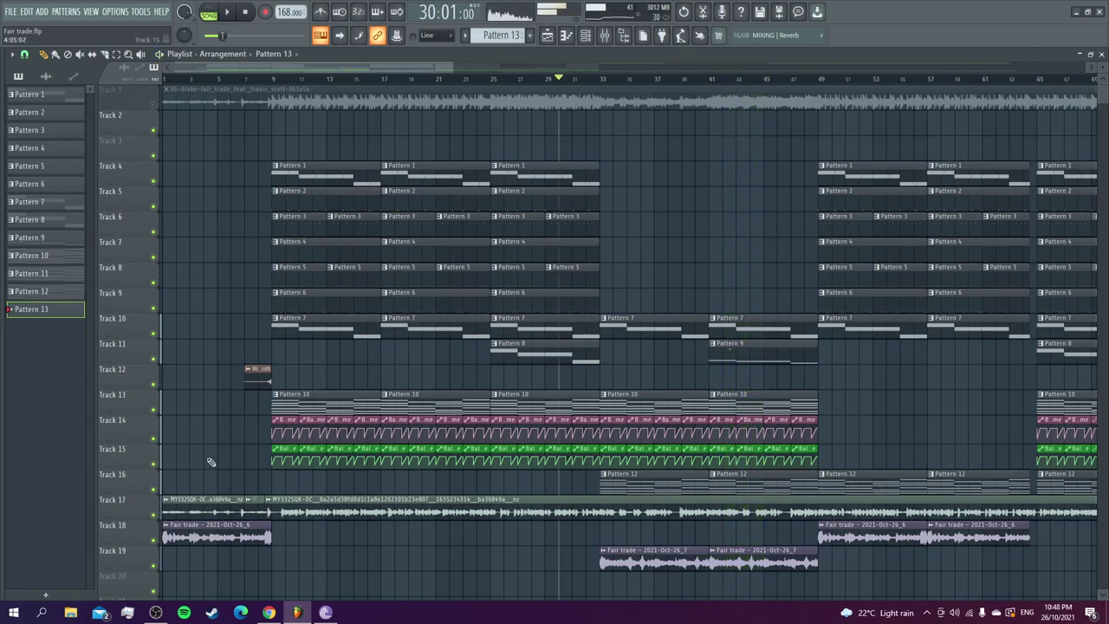